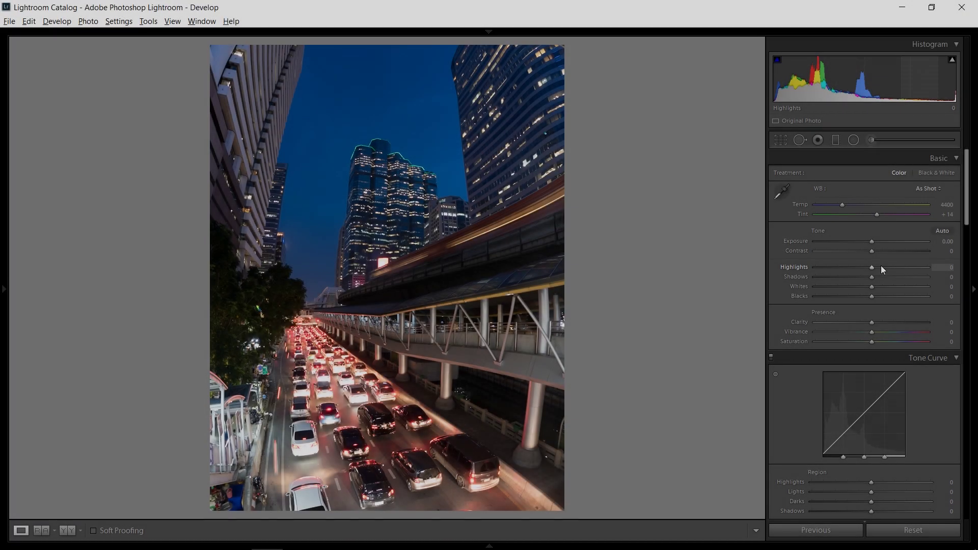
Set Highlights −70, Shadows +100, Whites +21, Blacks +45, Exposure +0.34, Contrast −29, checking traffic detail at 1:1.
drag(883, 269, 937, 278)
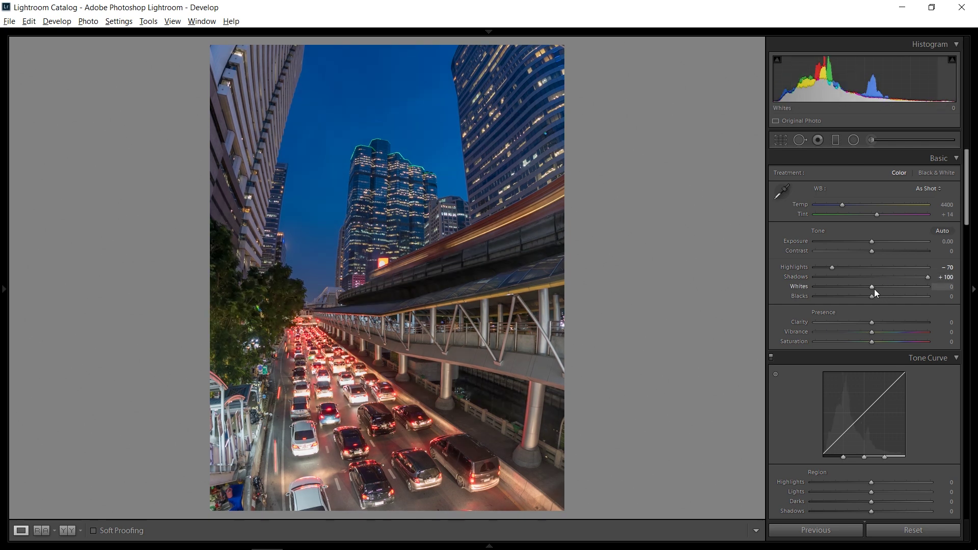
drag(873, 289, 958, 286)
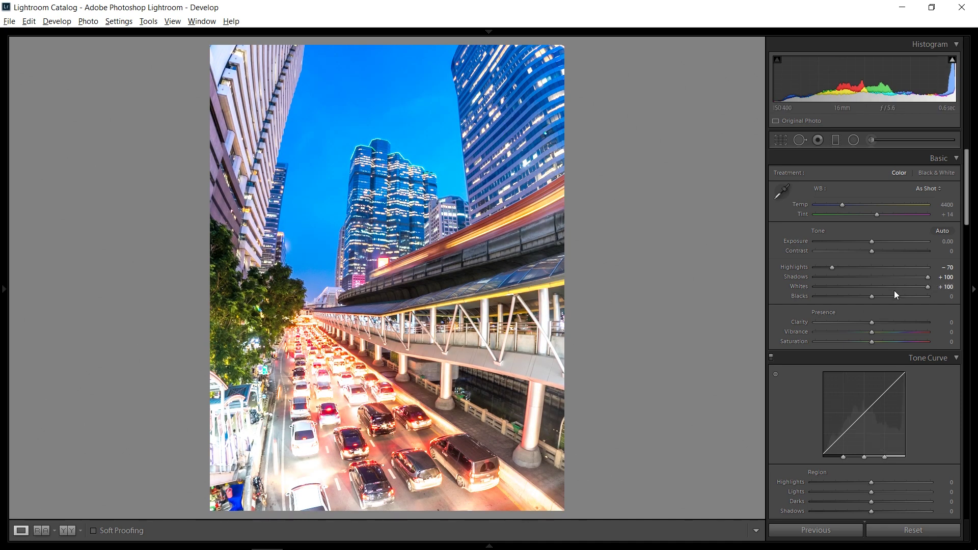
click(356, 381)
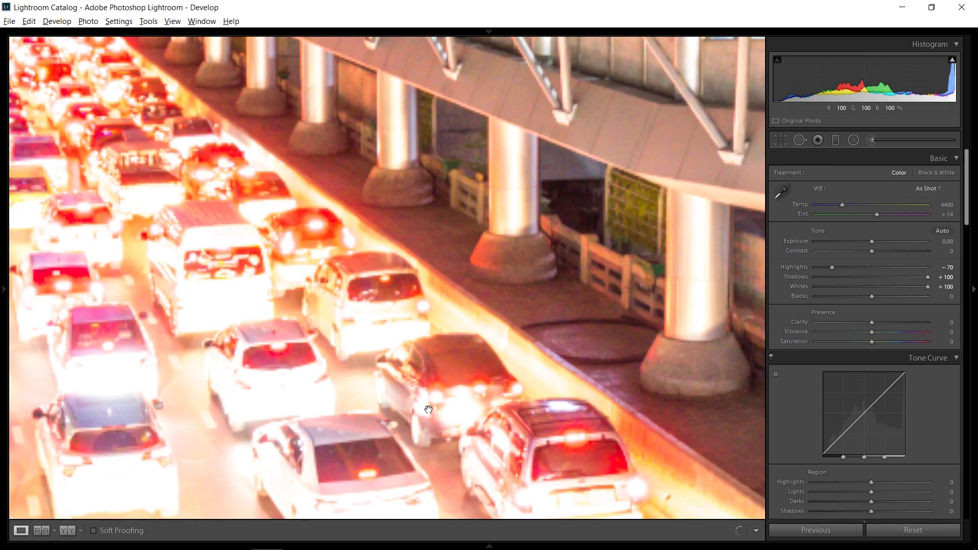
key(z)
drag(928, 287, 884, 287)
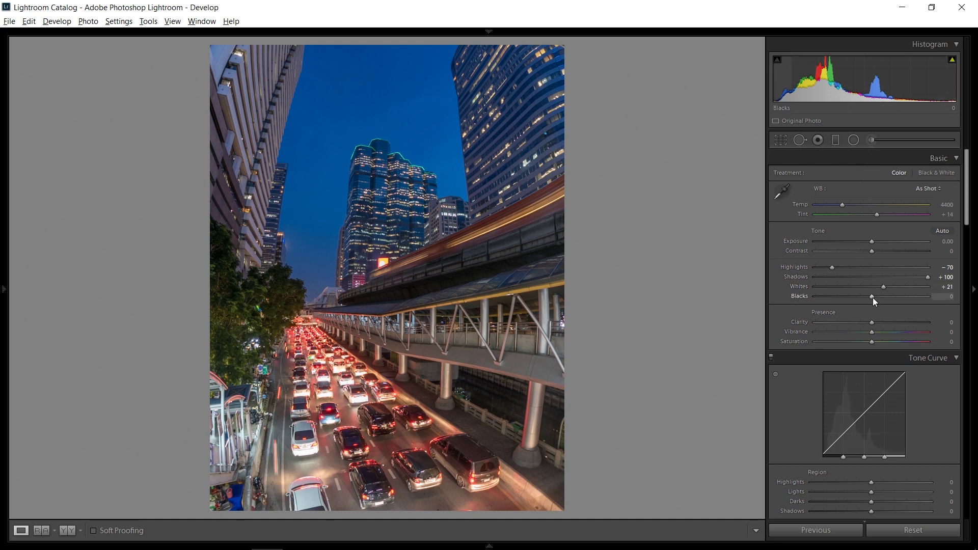
drag(873, 298, 897, 295)
mouse_move(871, 251)
mouse_down()
mouse_move(857, 252)
mouse_move(874, 244)
mouse_up()
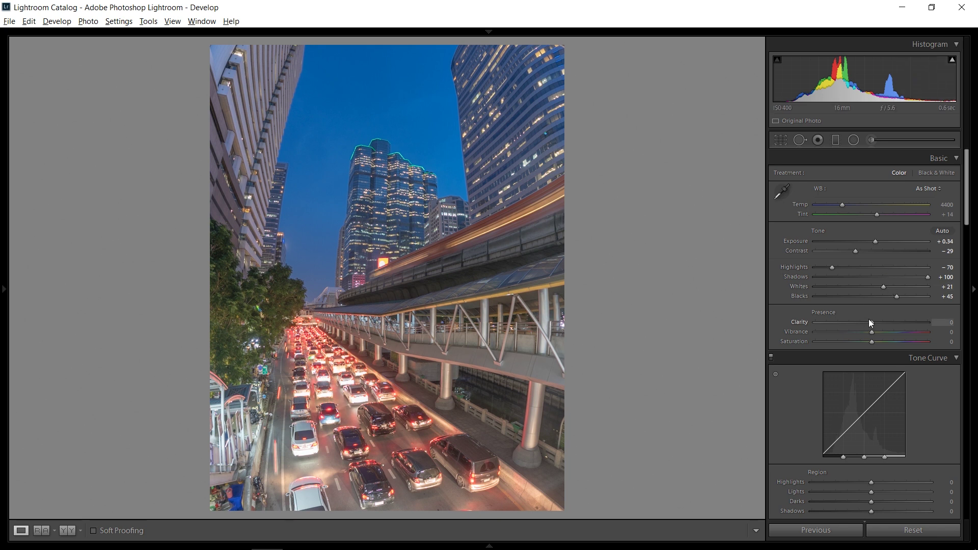
scroll(951, 409, down, 3)
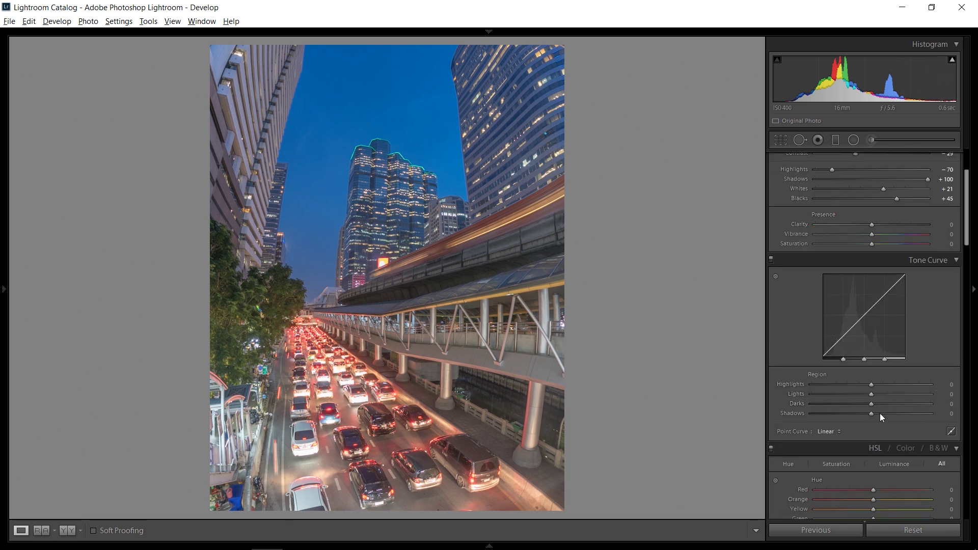
Apply the Medium Contrast point curve with region Shadows −81, Darks −3, Lights +9, Highlights +6.
drag(872, 414, 806, 415)
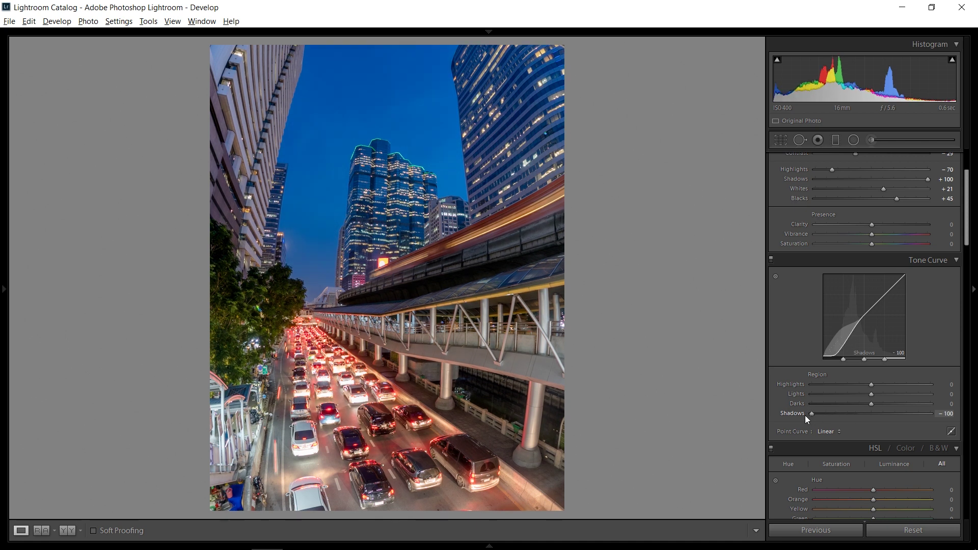
click(824, 414)
click(838, 433)
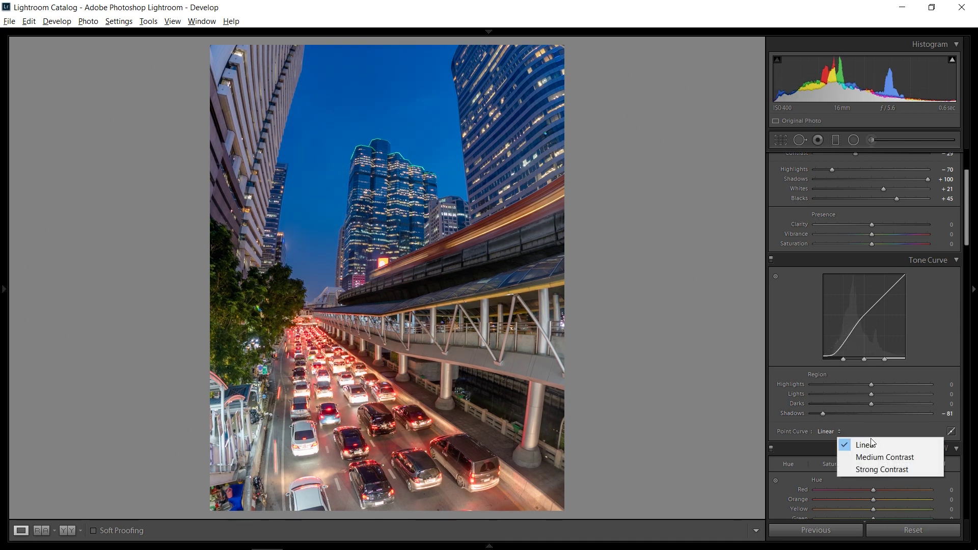
click(881, 457)
click(844, 431)
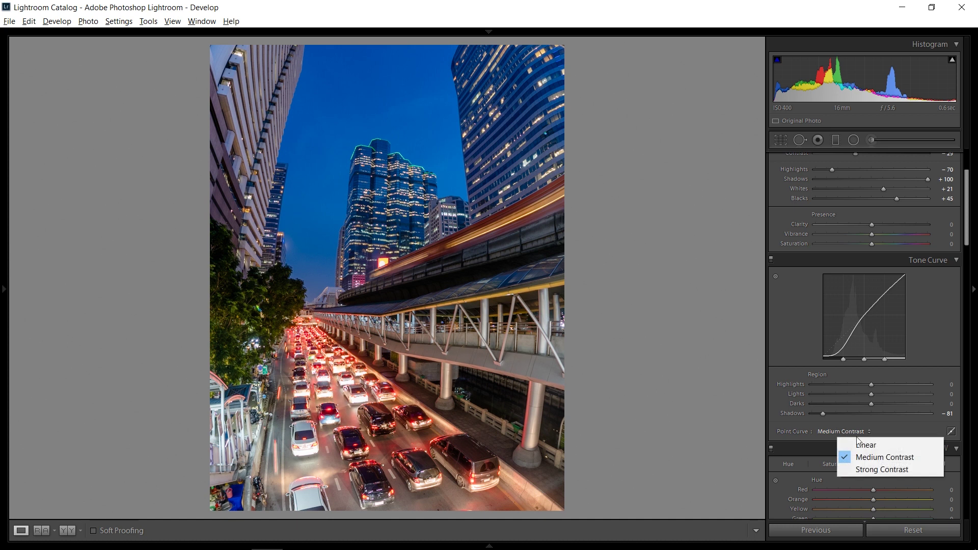
click(935, 326)
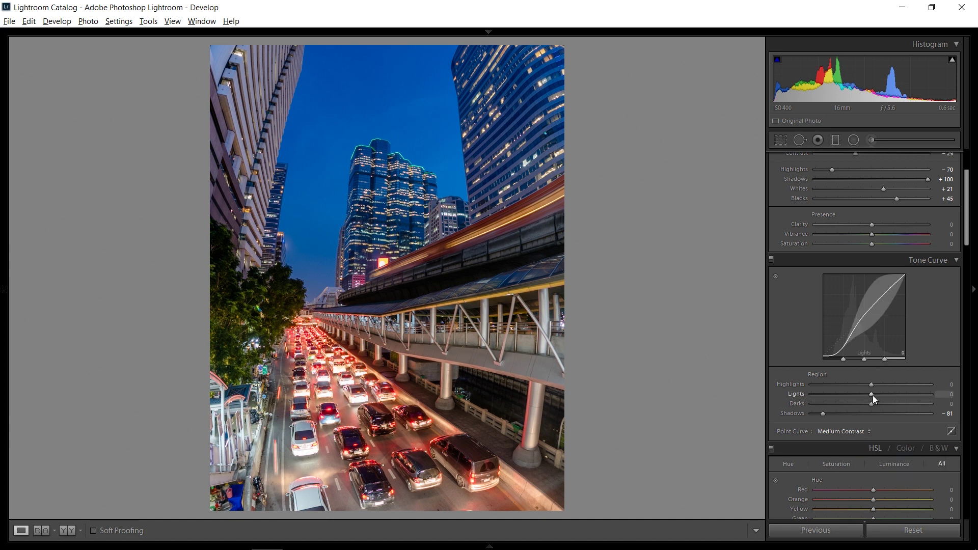
mouse_move(873, 396)
mouse_down()
mouse_move(889, 393)
mouse_move(870, 402)
mouse_move(870, 383)
mouse_move(857, 384)
mouse_move(874, 385)
mouse_up()
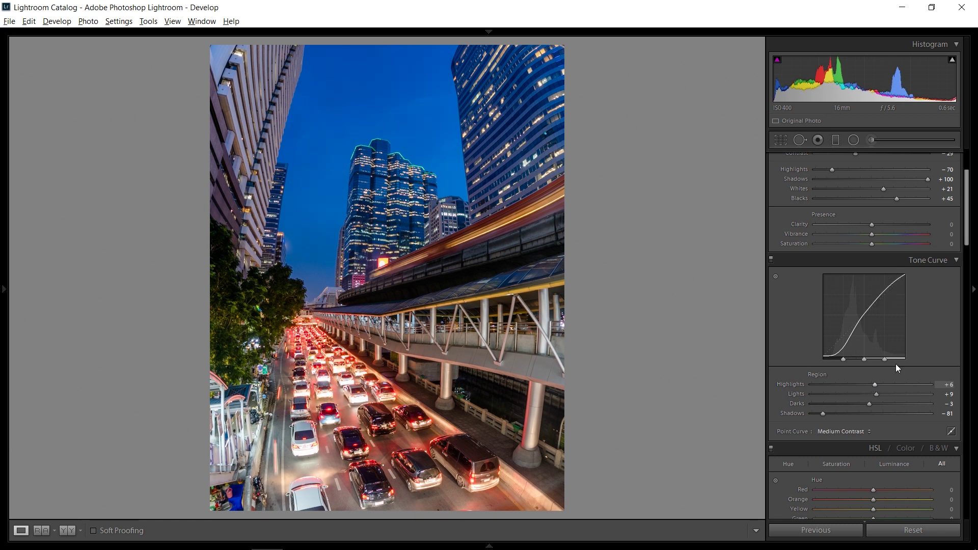
scroll(947, 335, up, 3)
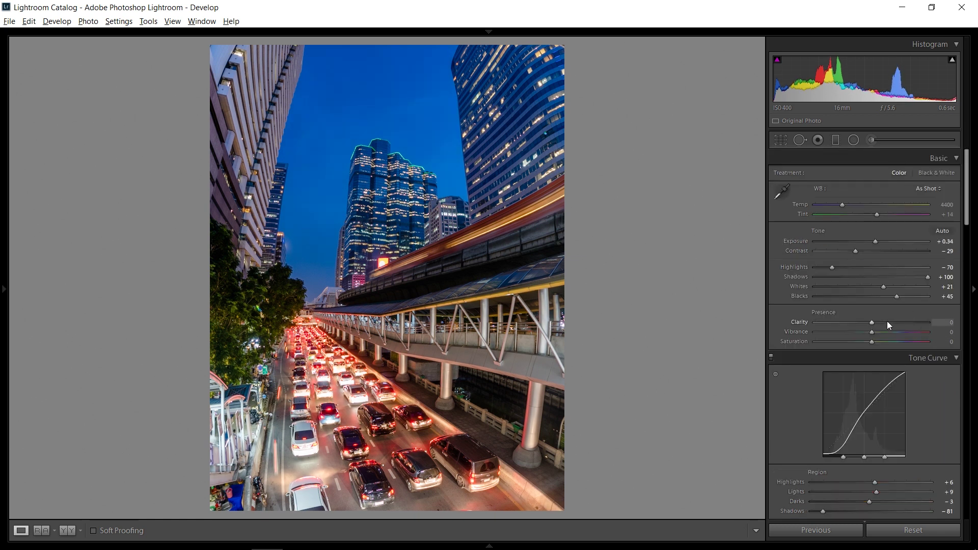
Raise Clarity to about +37 and inspect the office towers at 1:1.
mouse_move(888, 321)
mouse_down()
mouse_move(836, 319)
mouse_move(910, 328)
mouse_move(892, 323)
mouse_up()
click(375, 207)
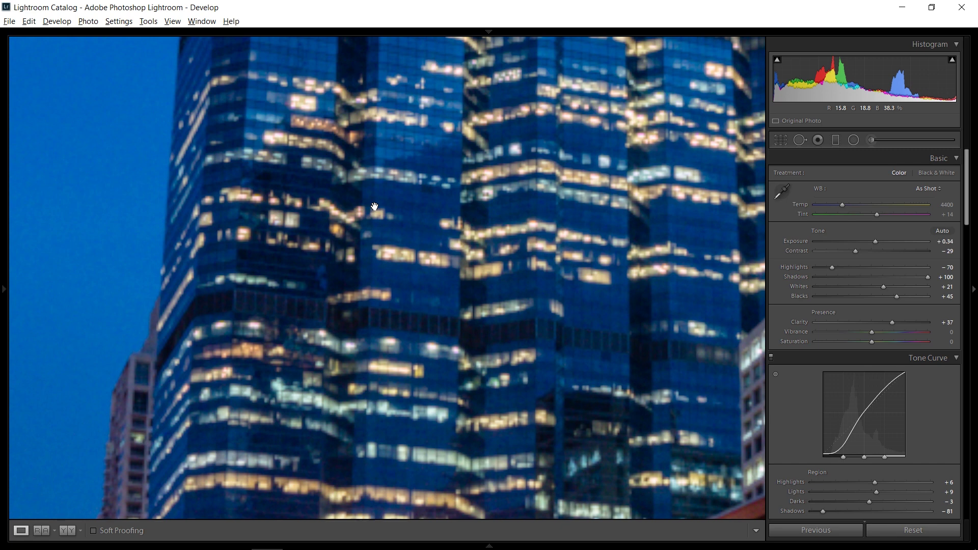
drag(383, 209, 405, 293)
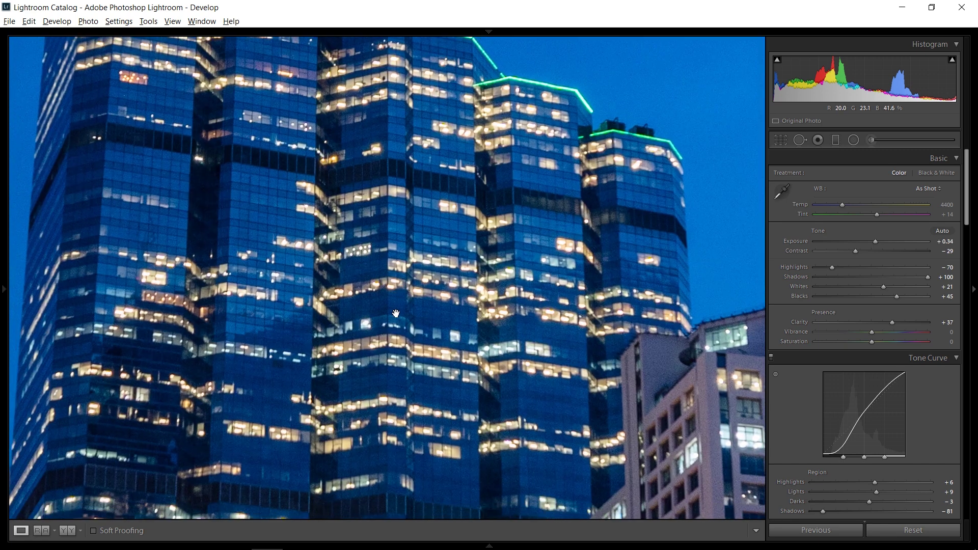
click(410, 297)
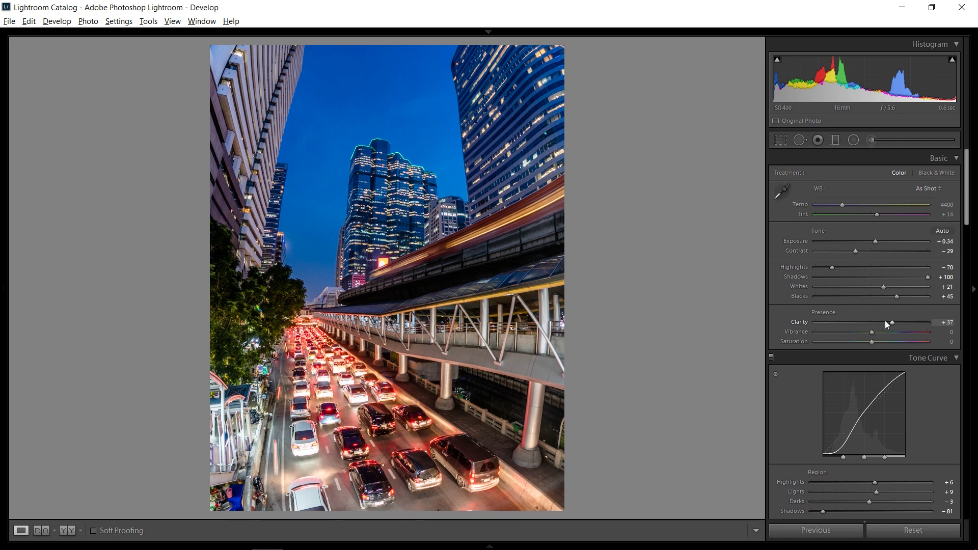
Check the cars and sidewalk up close, return to fit view, and start the Adjustment Brush.
click(266, 417)
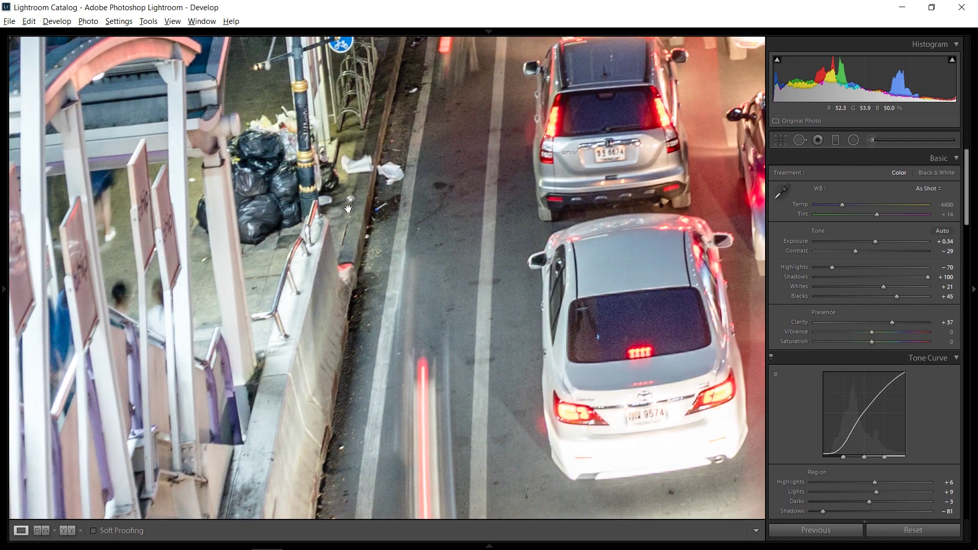
click(348, 208)
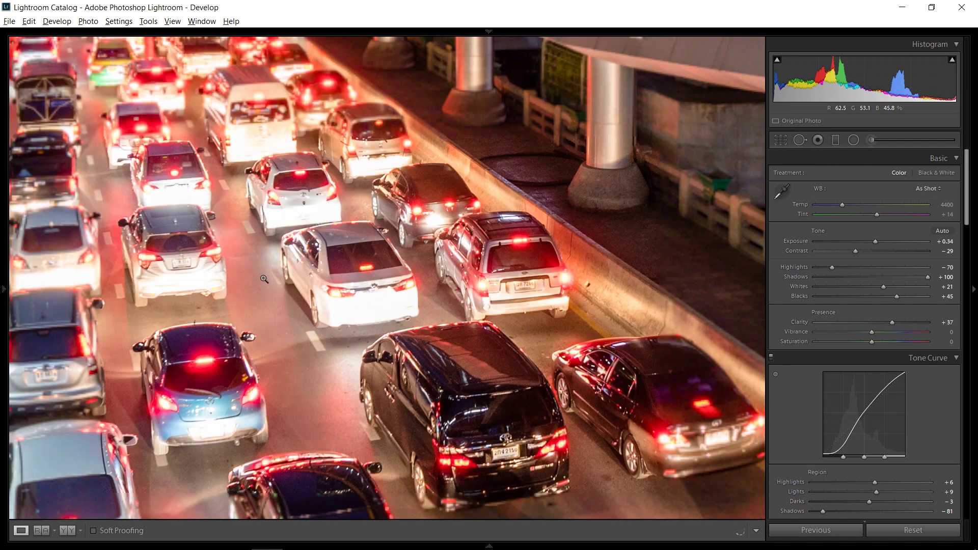
click(264, 278)
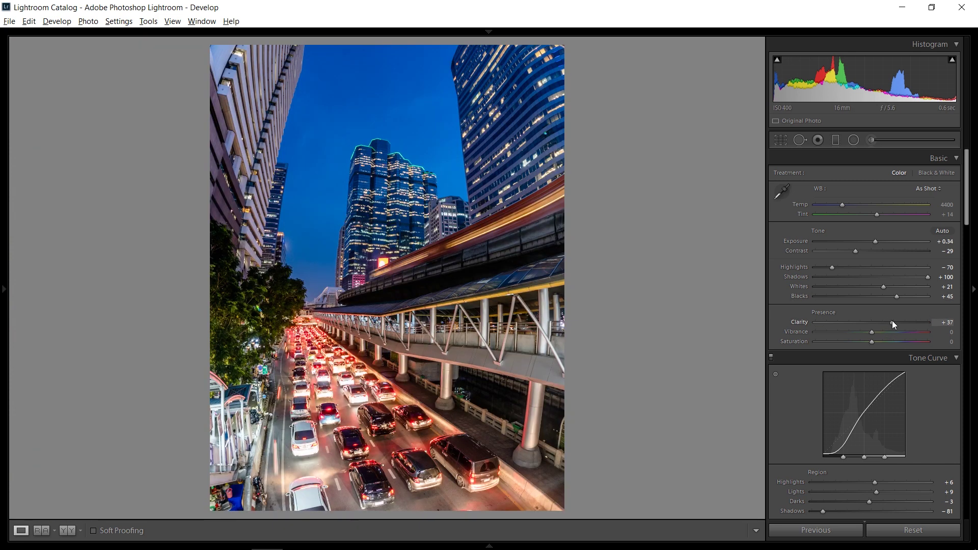
click(870, 140)
Set the brush to Exposure 0, Clarity 27, Whites 65, Feather 79 and Size 30.1.
double_click(789, 212)
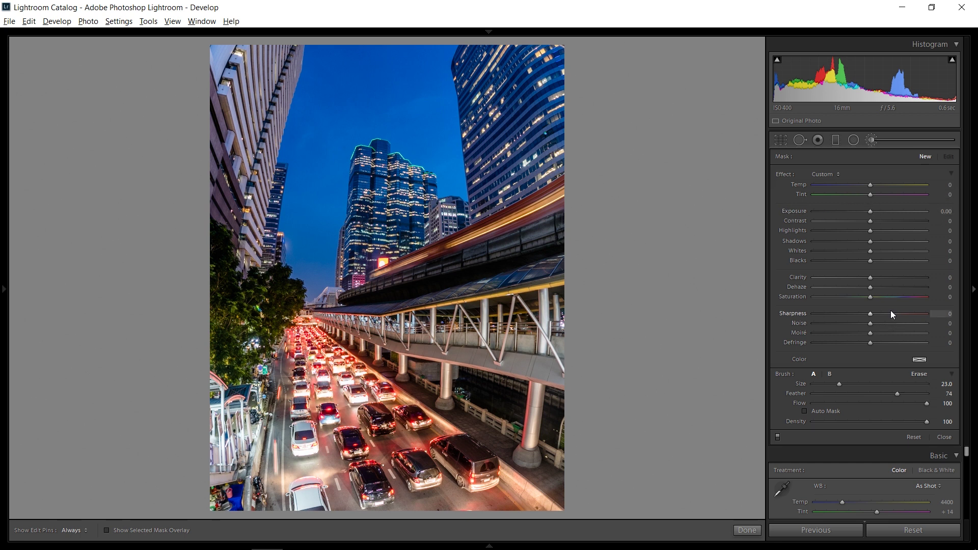
click(884, 278)
drag(885, 277, 886, 278)
click(907, 251)
click(902, 394)
click(848, 383)
Paint the brush over the sky and central towers, compare it on and off, then close.
key(h)
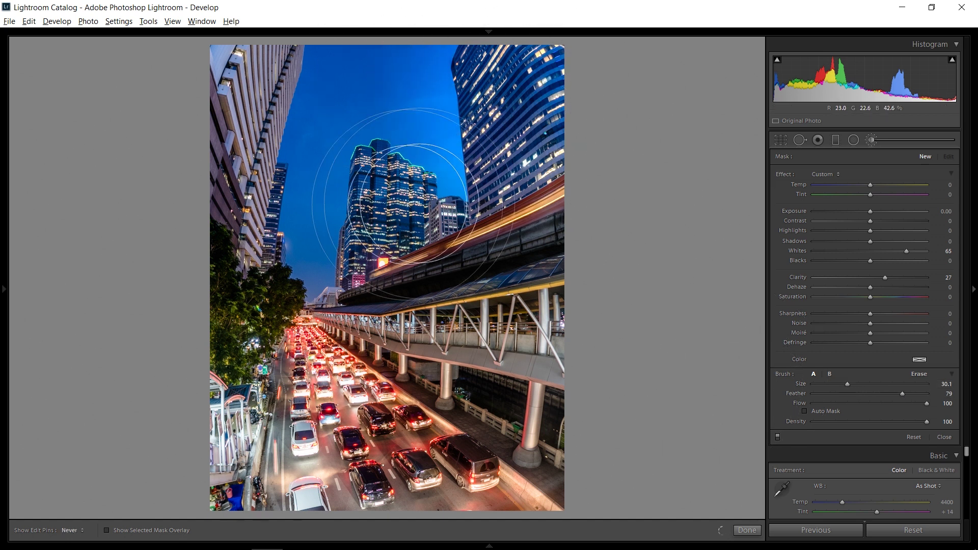
mouse_move(366, 210)
mouse_down()
mouse_move(260, 195)
mouse_move(313, 122)
mouse_move(306, 104)
mouse_move(347, 106)
mouse_move(470, 145)
mouse_up()
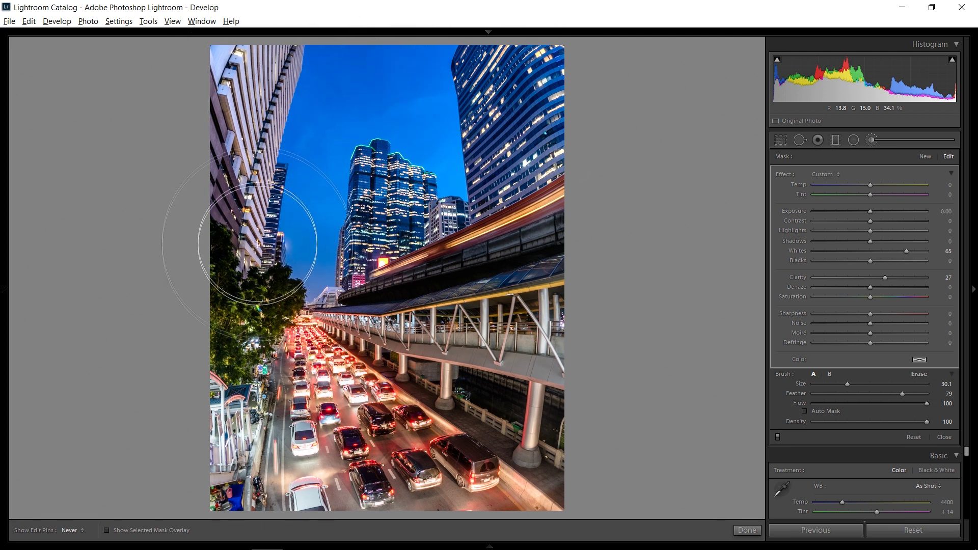
key(h)
click(778, 437)
click(777, 437)
click(778, 437)
click(777, 437)
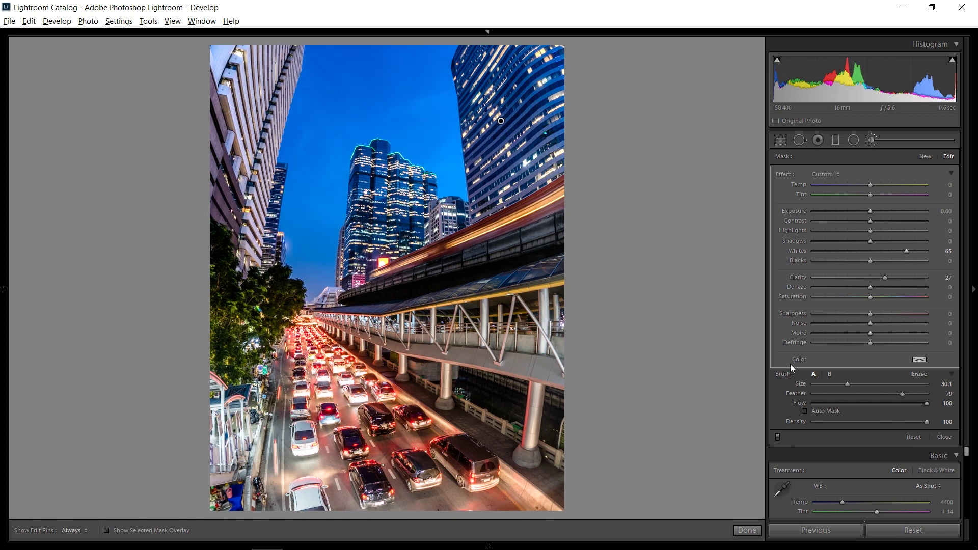
click(872, 140)
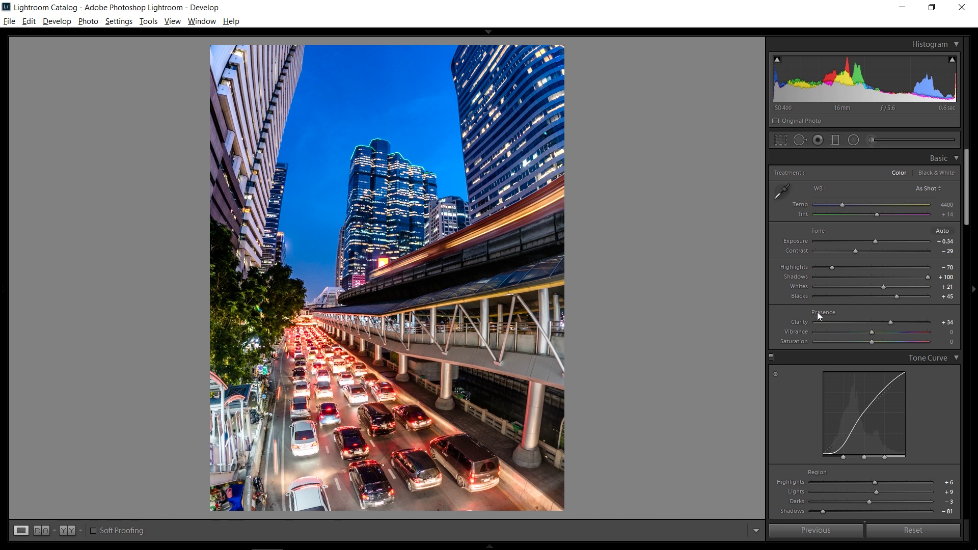
drag(892, 331, 860, 338)
click(861, 341)
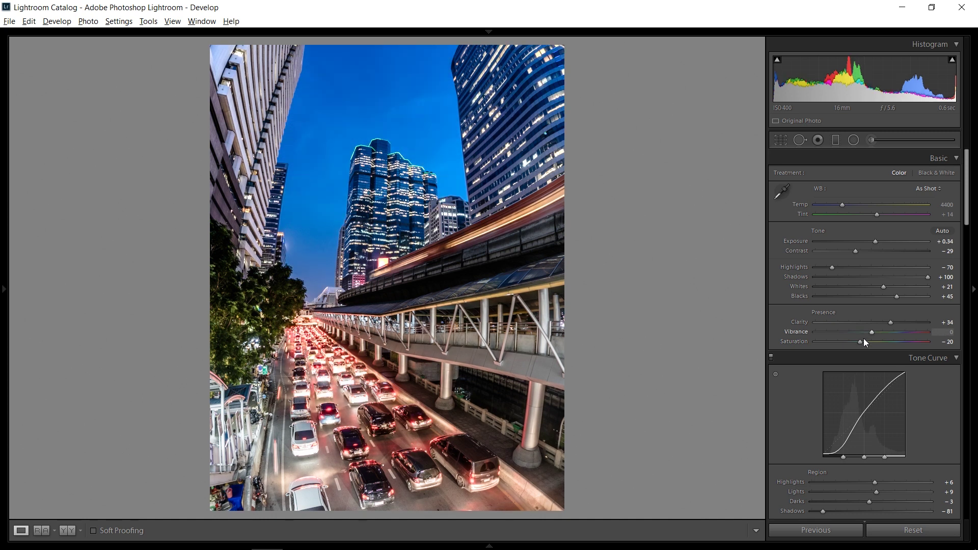
double_click(865, 342)
scroll(934, 391, down, 2)
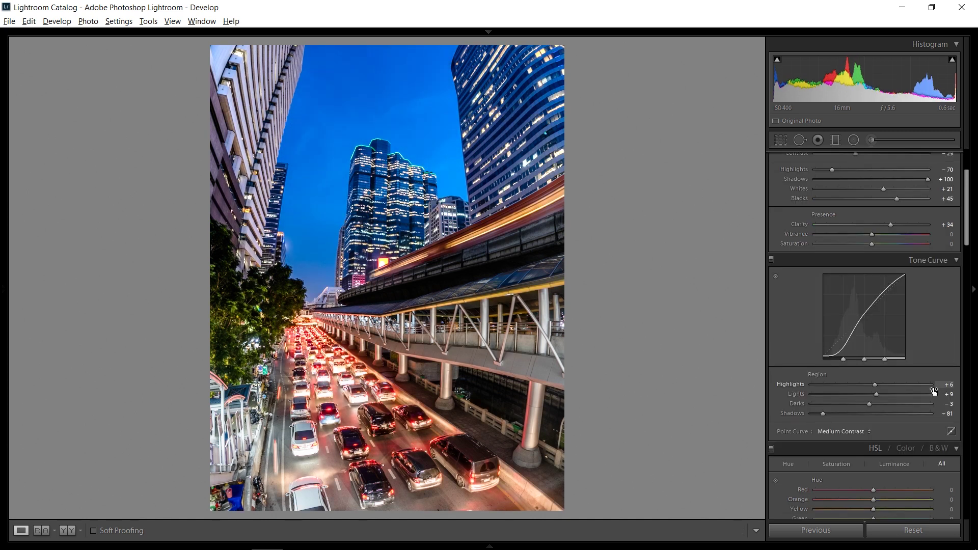
scroll(935, 391, down, 2)
Shift Red hue to +20 and Orange hue to +33 by dragging on the tail lights.
click(436, 453)
click(458, 314)
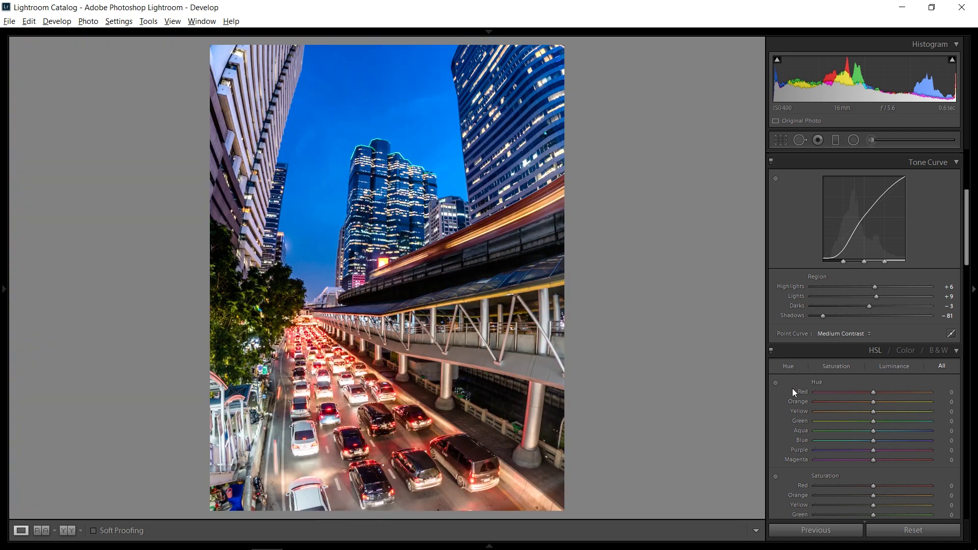
click(775, 383)
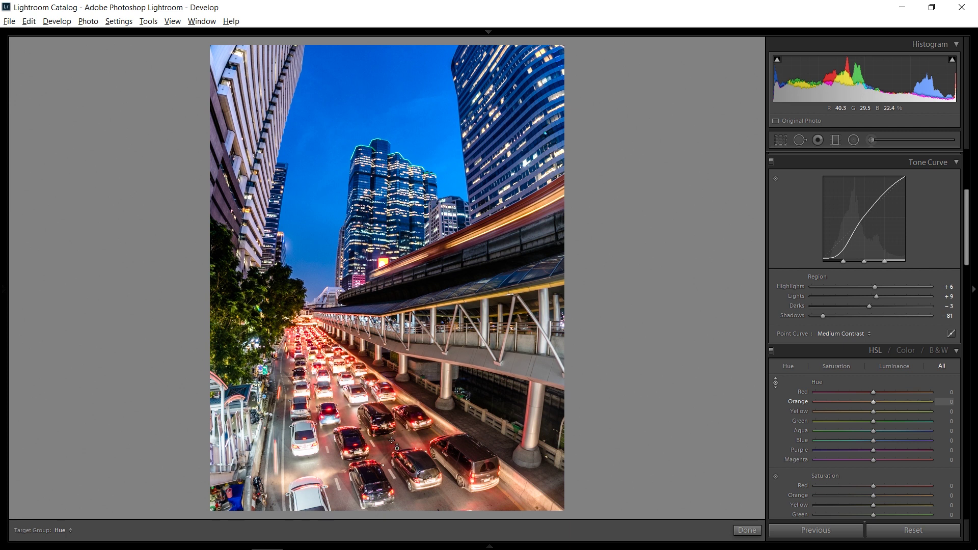
drag(326, 347, 326, 321)
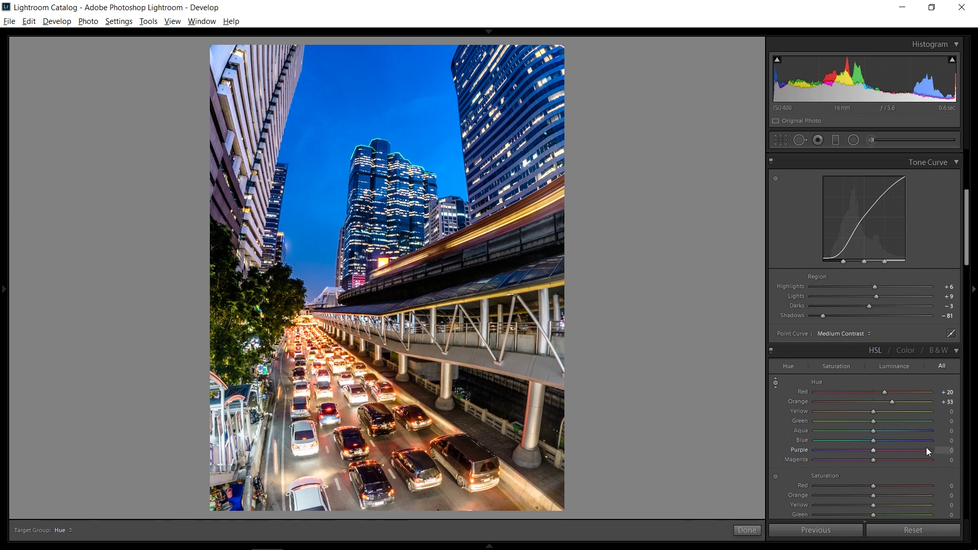
Adjust the blue sky's saturation directly on the photo and finish.
click(775, 476)
drag(290, 255, 290, 210)
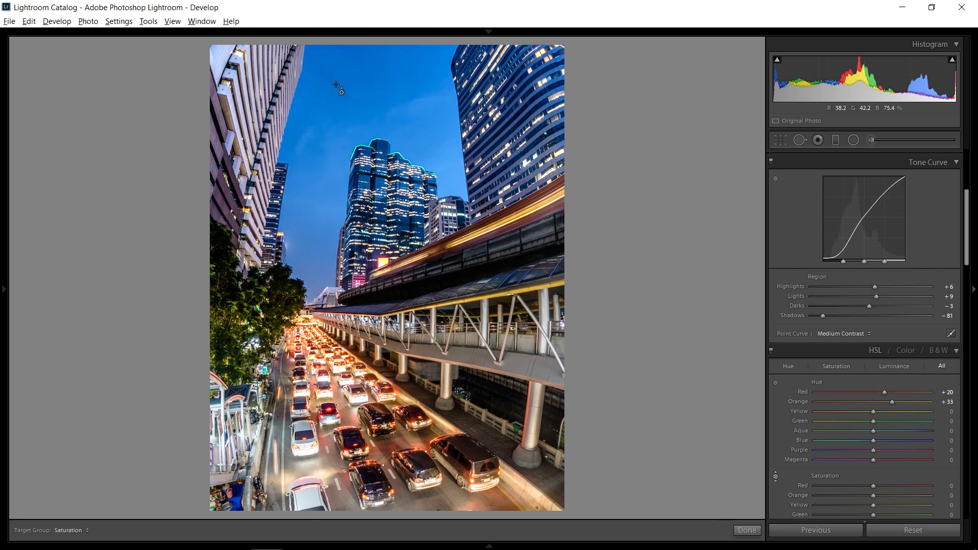
click(775, 478)
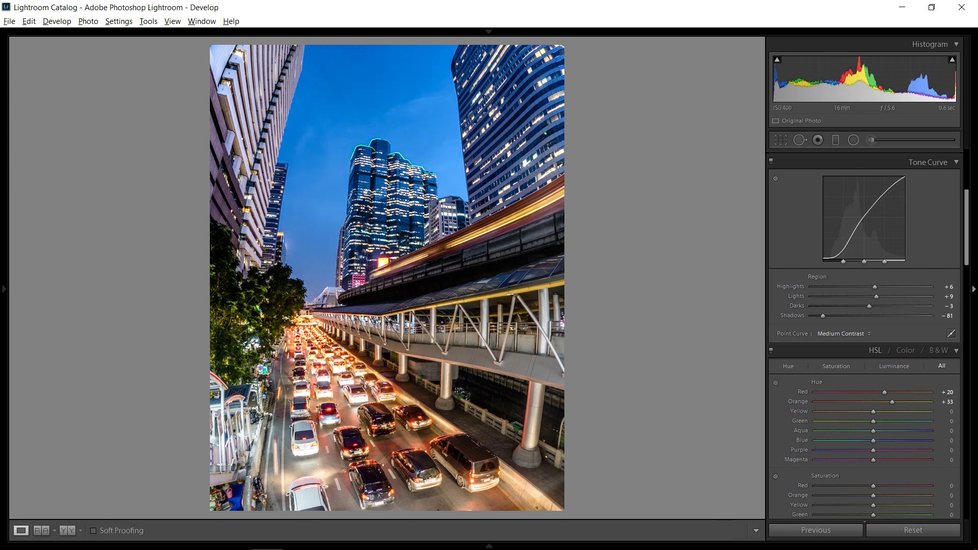
Remove chromatic aberration, enable the Sony E PZ 16-50mm lens profile, and set Vignetting to 0.
scroll(939, 393, down, 10)
scroll(945, 408, up, 2)
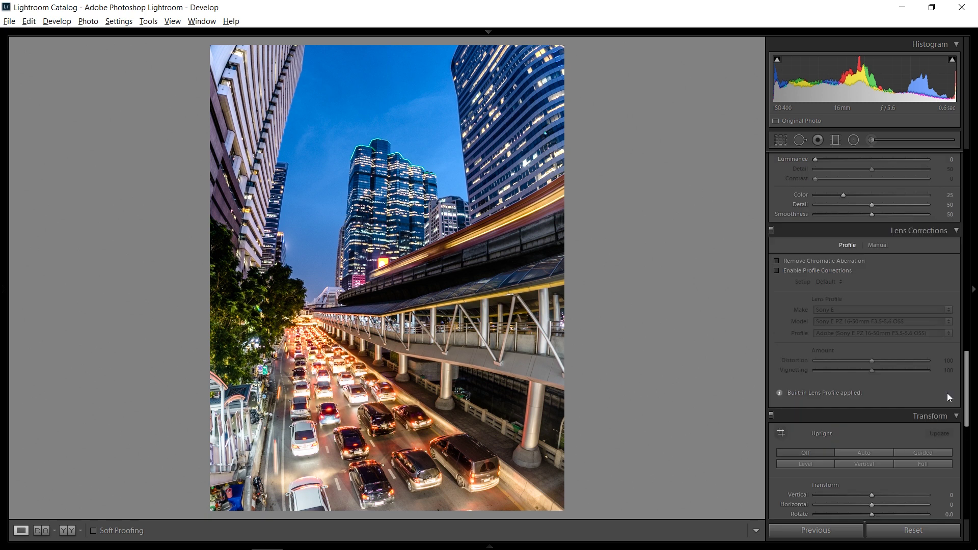
click(805, 261)
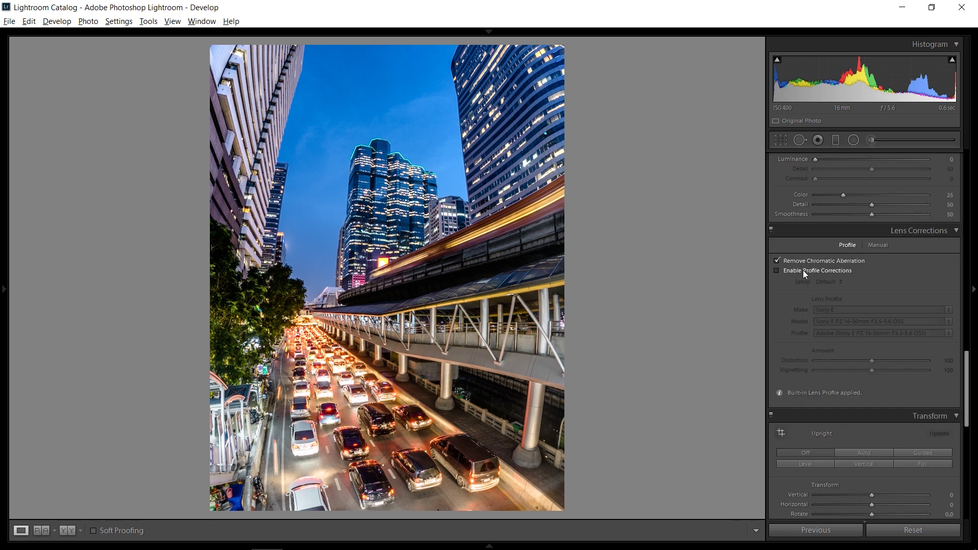
click(785, 272)
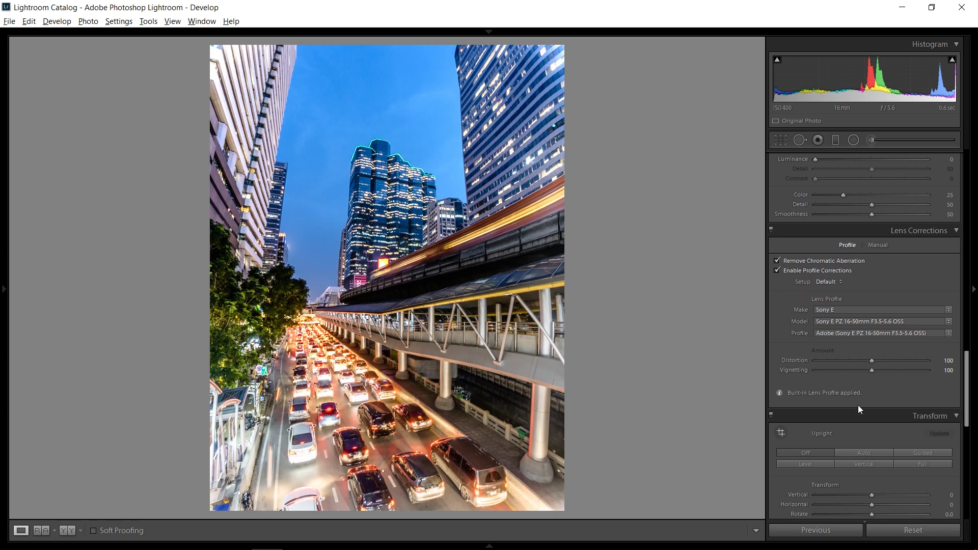
drag(874, 374, 772, 376)
scroll(921, 301, down, 5)
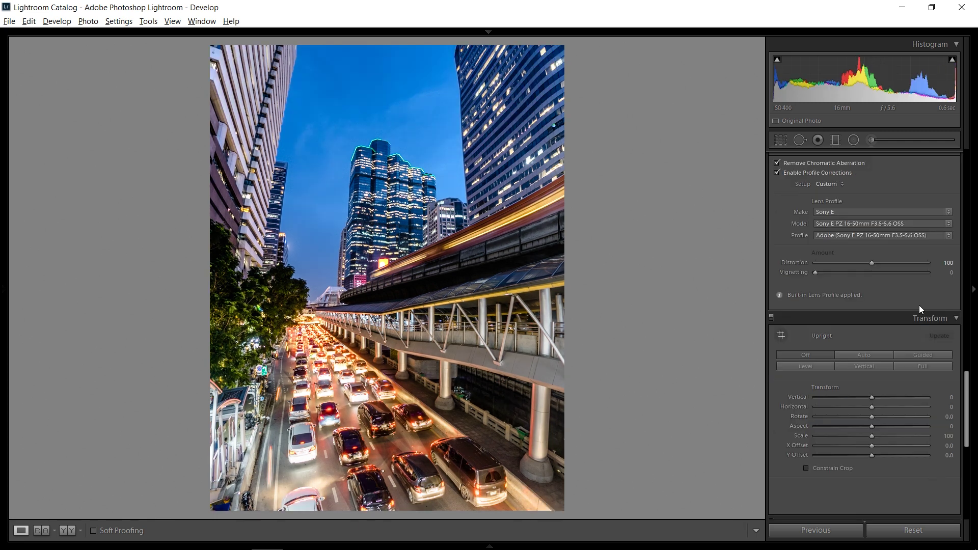
click(876, 256)
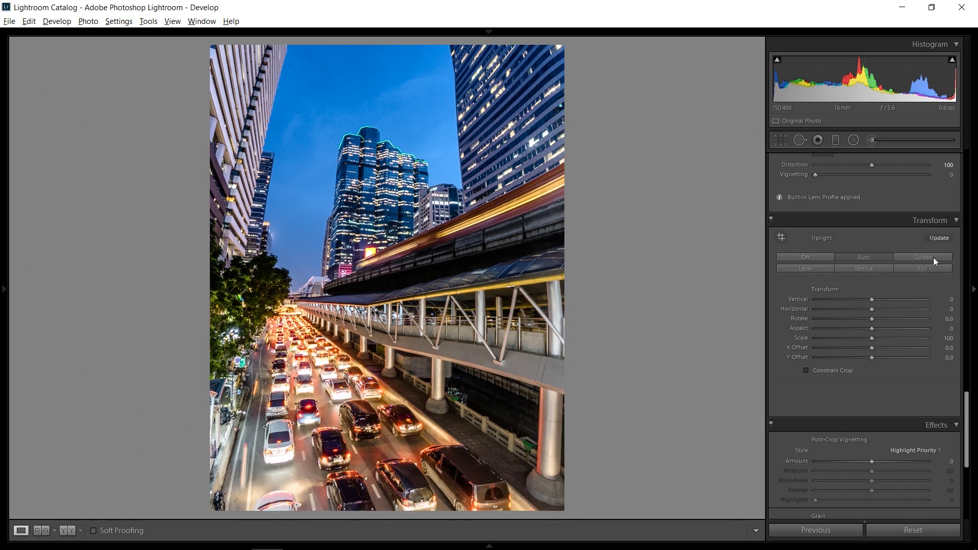
click(840, 269)
click(821, 271)
click(814, 260)
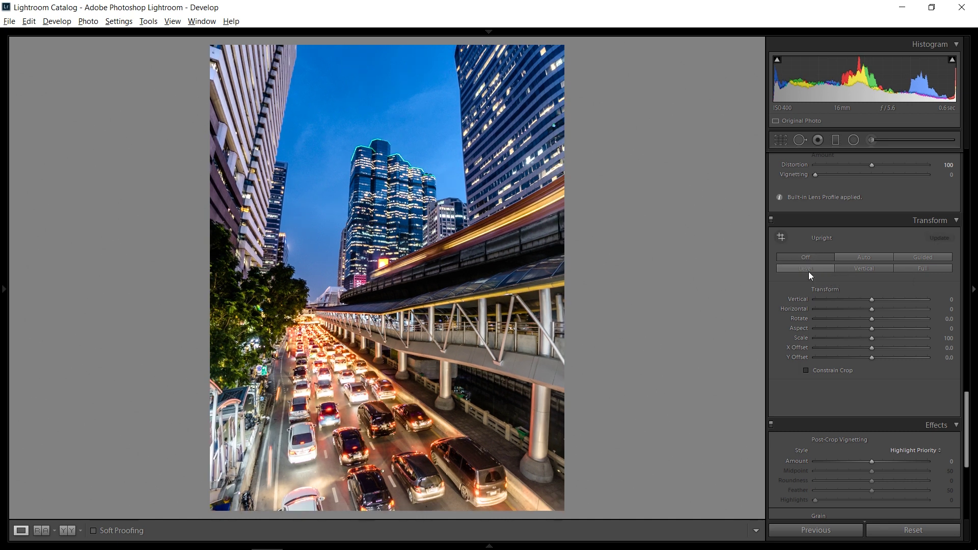
click(808, 271)
click(871, 270)
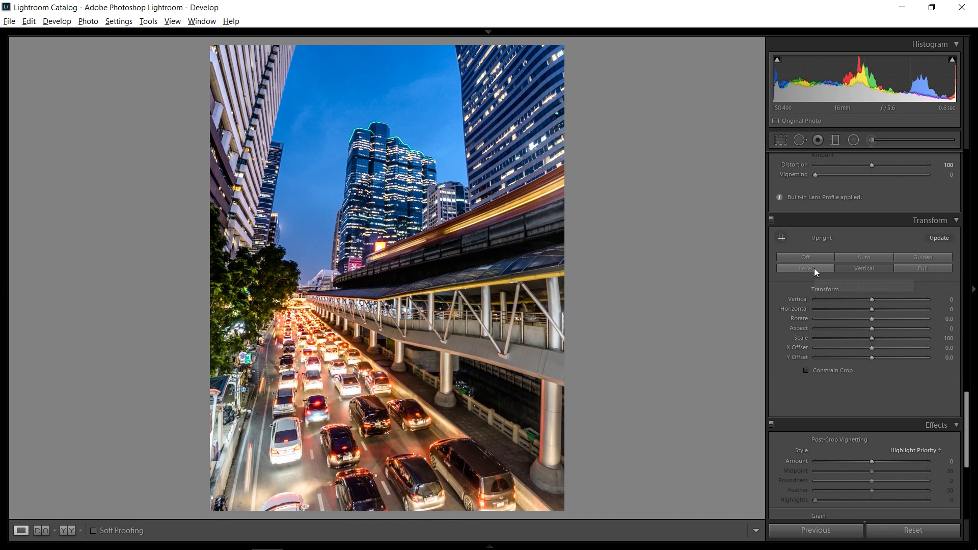
click(814, 268)
click(813, 256)
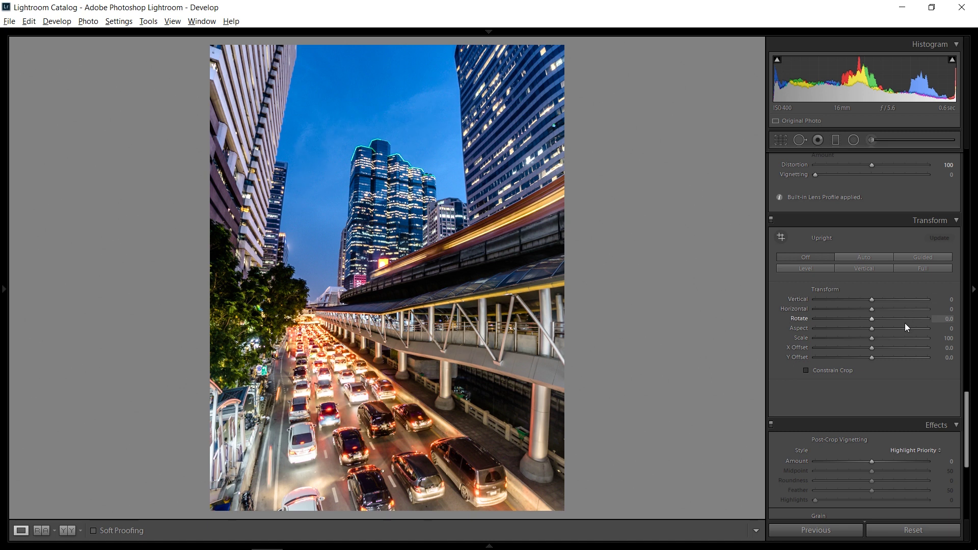
Add a post-crop vignette with Amount −6, Midpoint 13 and Feather 69.
scroll(921, 393, down, 4)
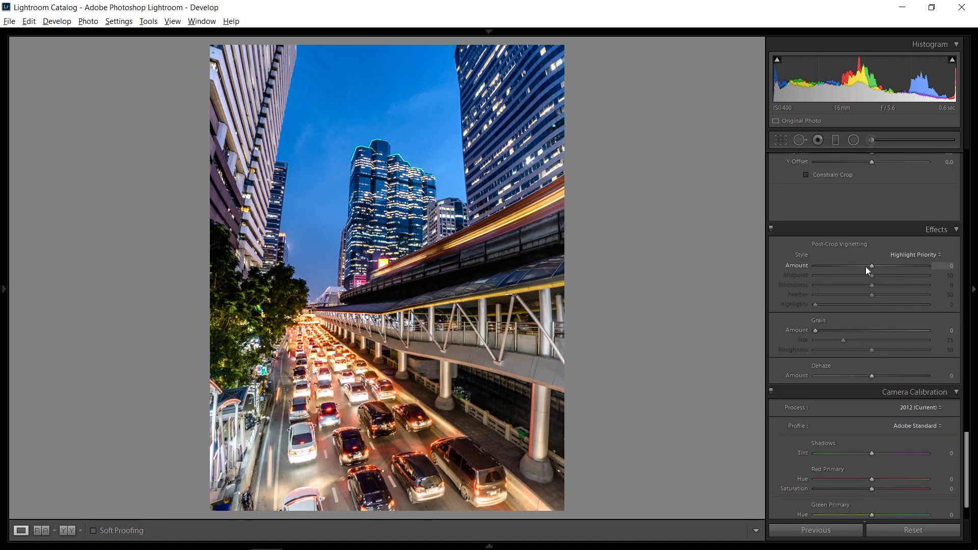
drag(868, 266, 896, 295)
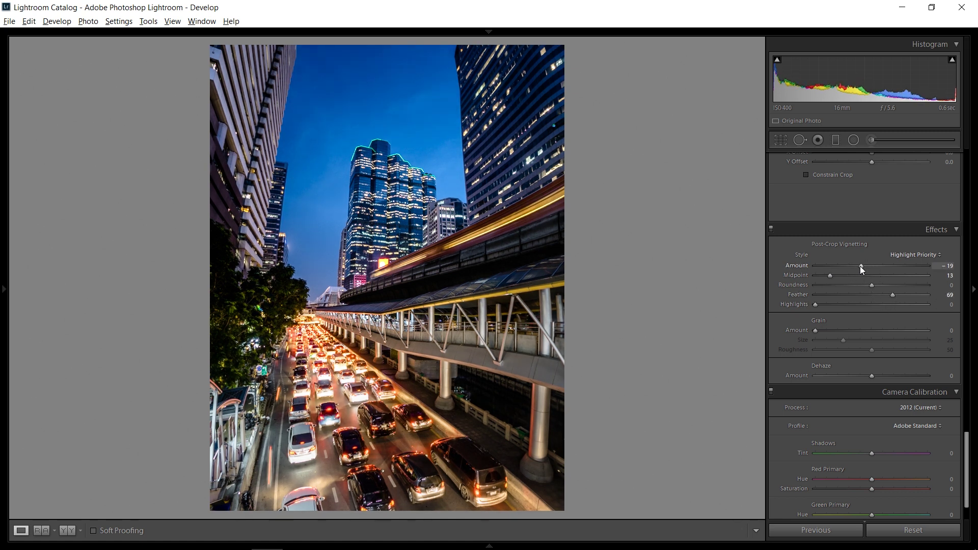
drag(861, 266, 868, 267)
scroll(955, 394, down, 2)
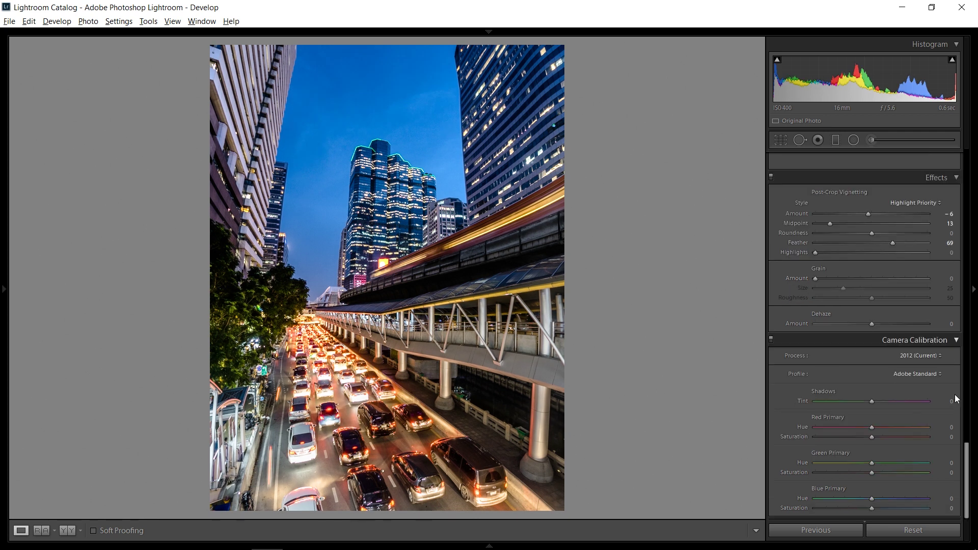
Tint the Split Toning highlights yellow with Hue 51 and Saturation 22.
scroll(936, 449, up, 15)
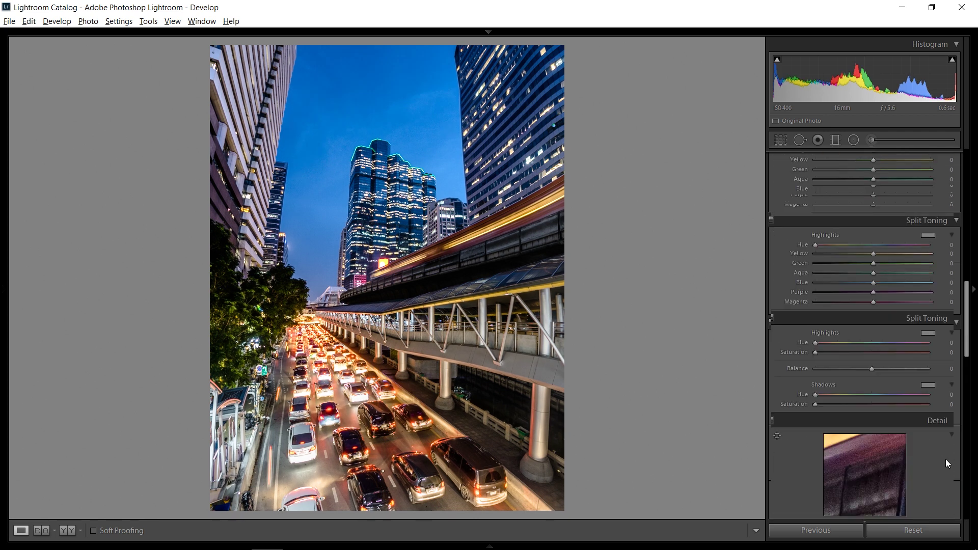
scroll(947, 459, up, 10)
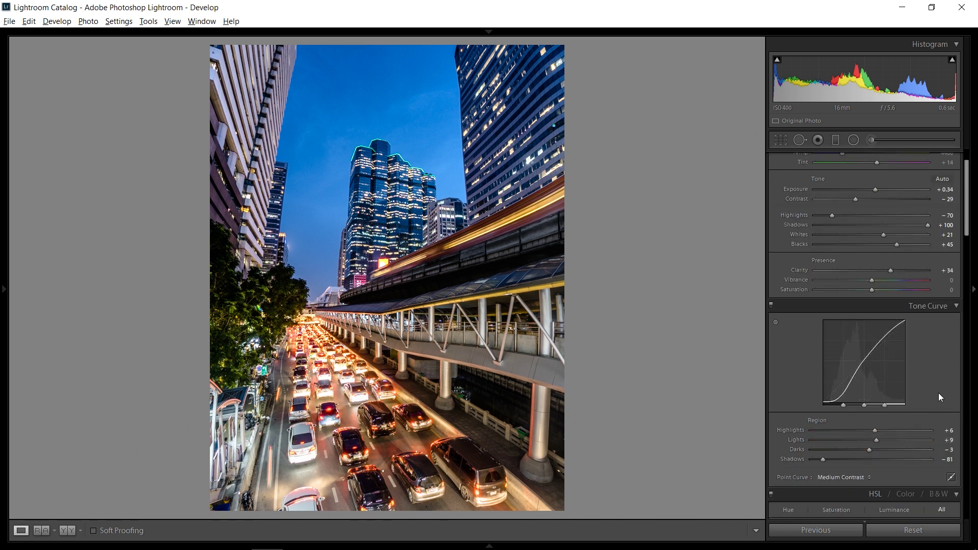
scroll(939, 393, down, 10)
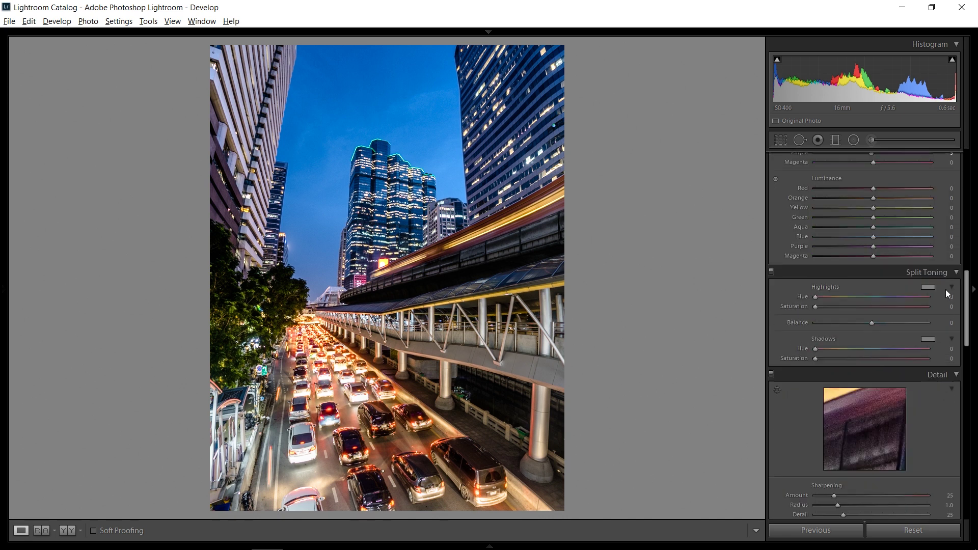
click(927, 288)
click(928, 288)
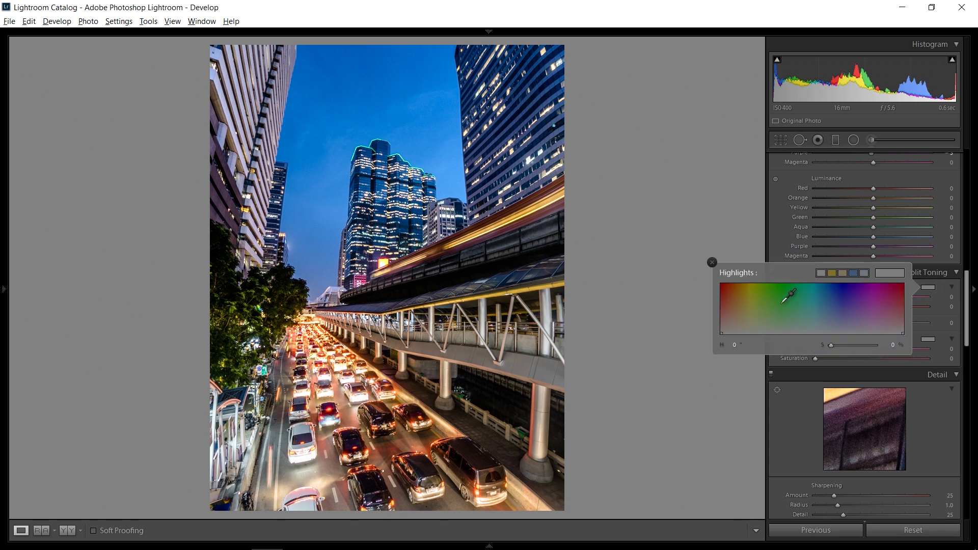
click(763, 298)
mouse_move(763, 299)
mouse_down()
mouse_move(750, 288)
mouse_move(836, 288)
mouse_move(834, 297)
mouse_move(846, 287)
mouse_move(747, 296)
mouse_up()
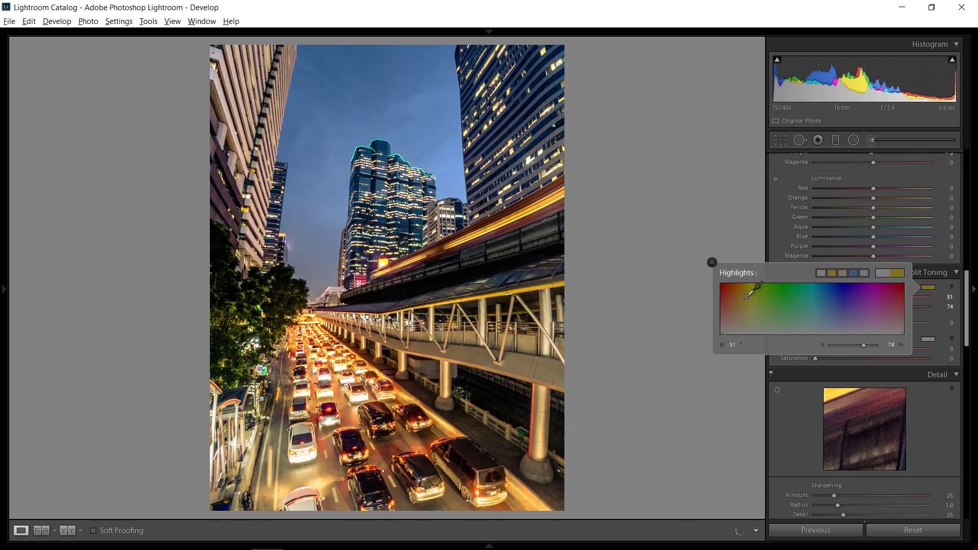
mouse_move(845, 350)
mouse_down()
mouse_move(825, 346)
mouse_move(844, 351)
mouse_up()
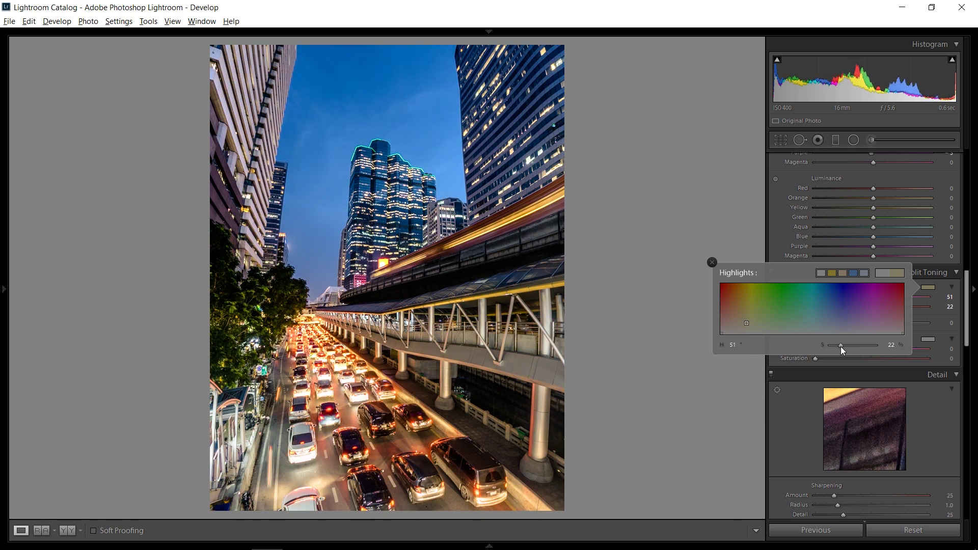
drag(533, 232, 494, 319)
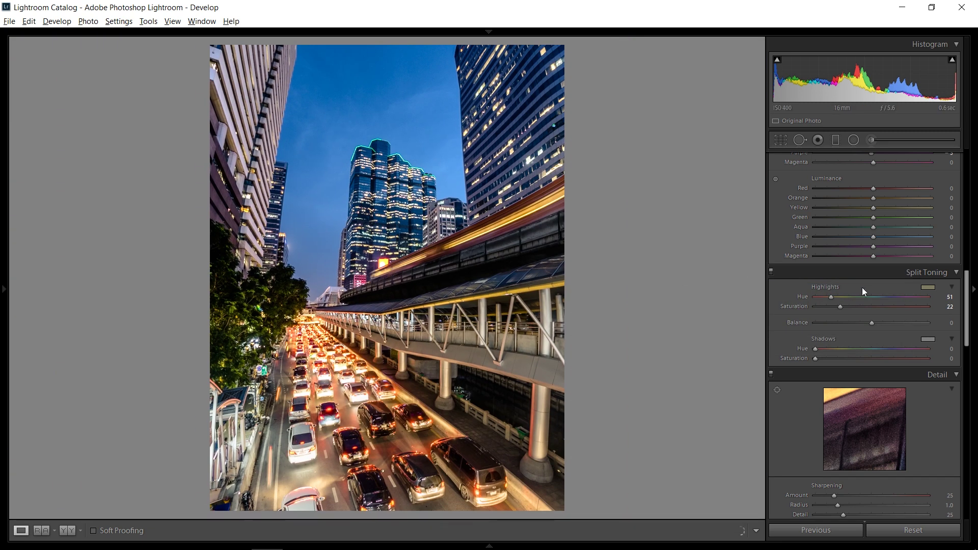
Give the shadows a blue split tone around hue 229.
click(932, 341)
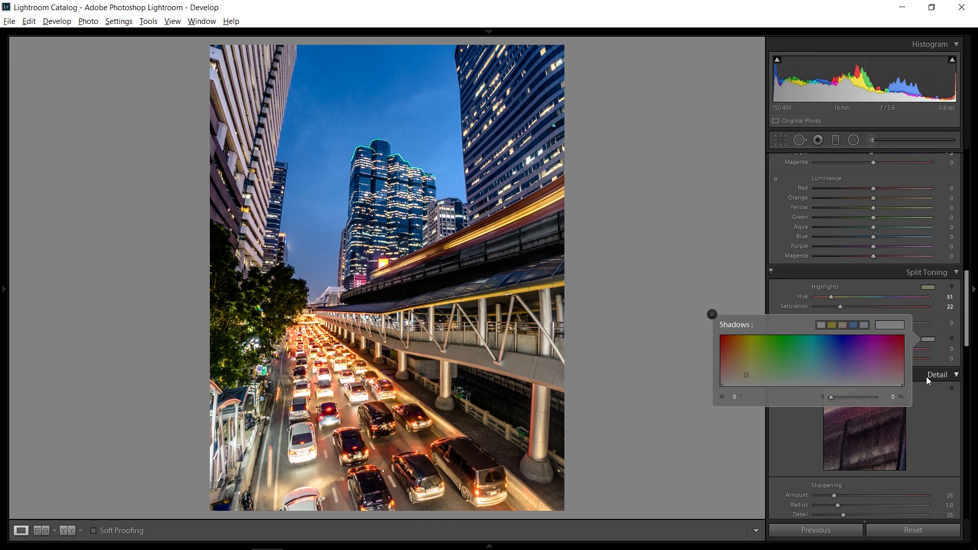
drag(858, 354, 837, 355)
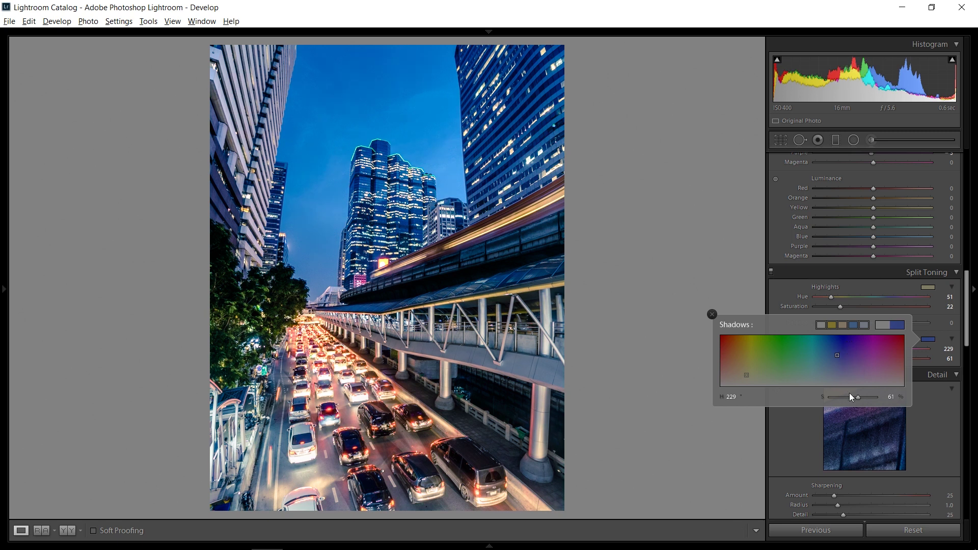
mouse_move(845, 394)
mouse_down()
mouse_move(823, 399)
mouse_move(848, 398)
mouse_up()
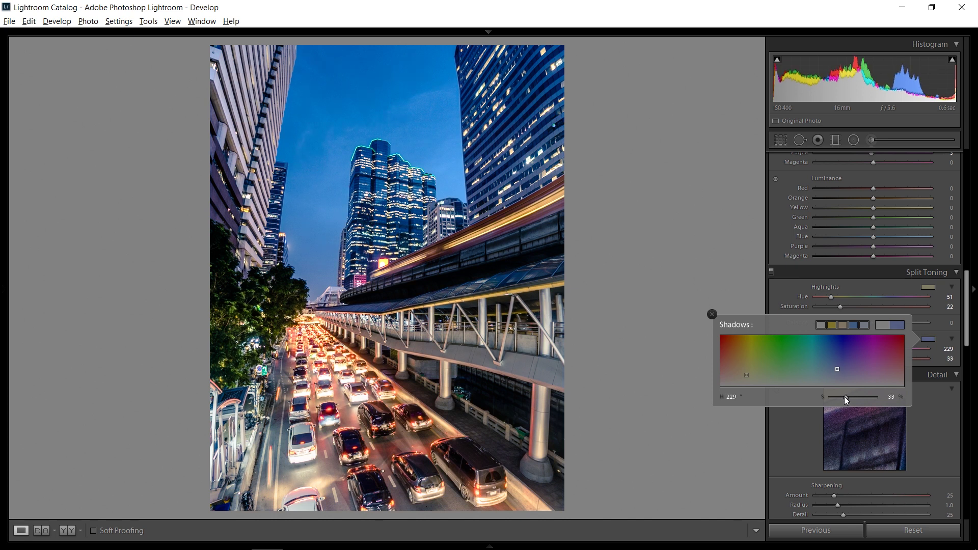
drag(842, 399, 840, 398)
click(713, 315)
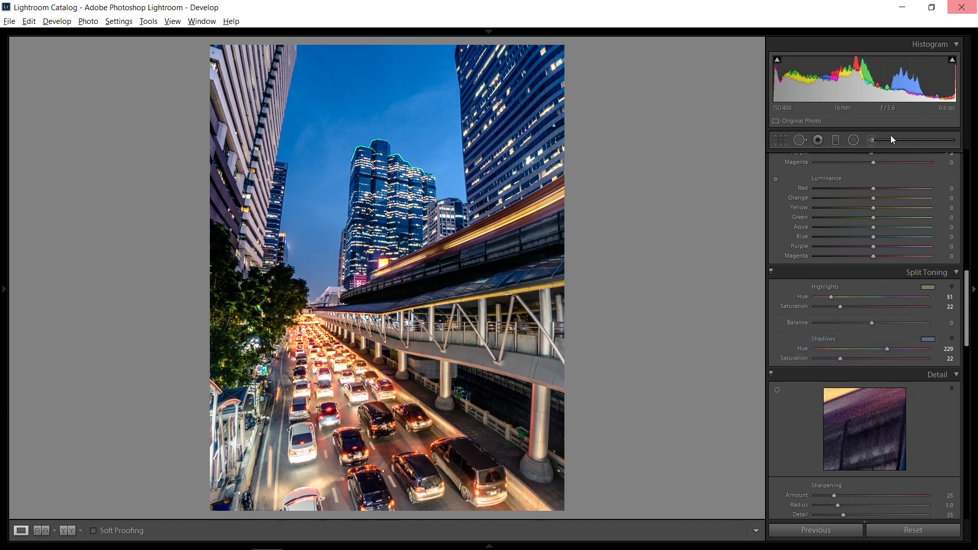
Raise highlight saturation to 33 and shadow saturation to 41.
drag(840, 308, 853, 312)
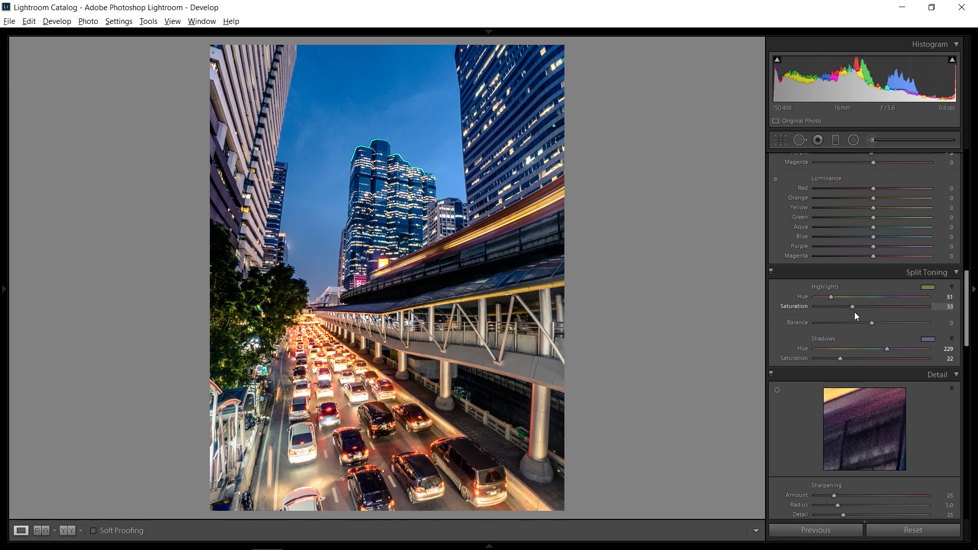
click(930, 340)
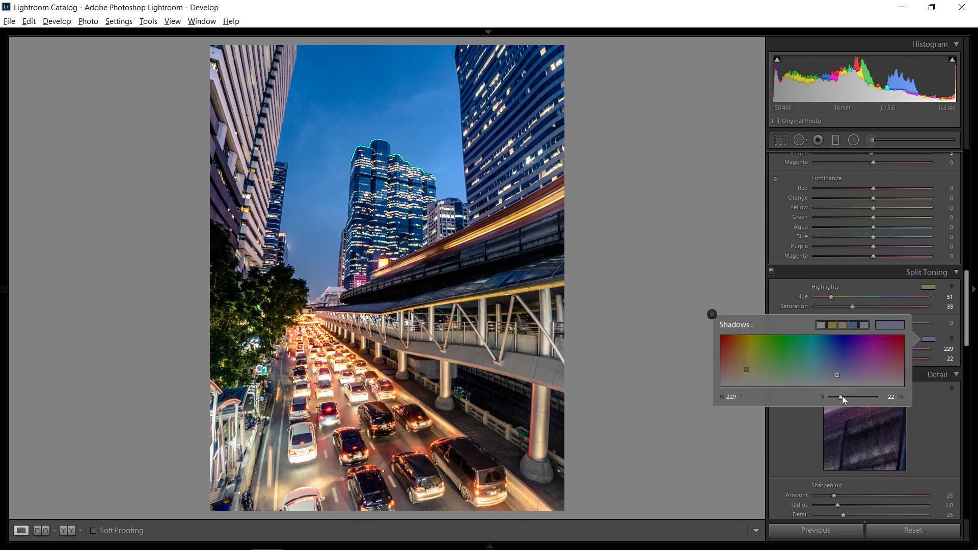
drag(841, 375, 837, 365)
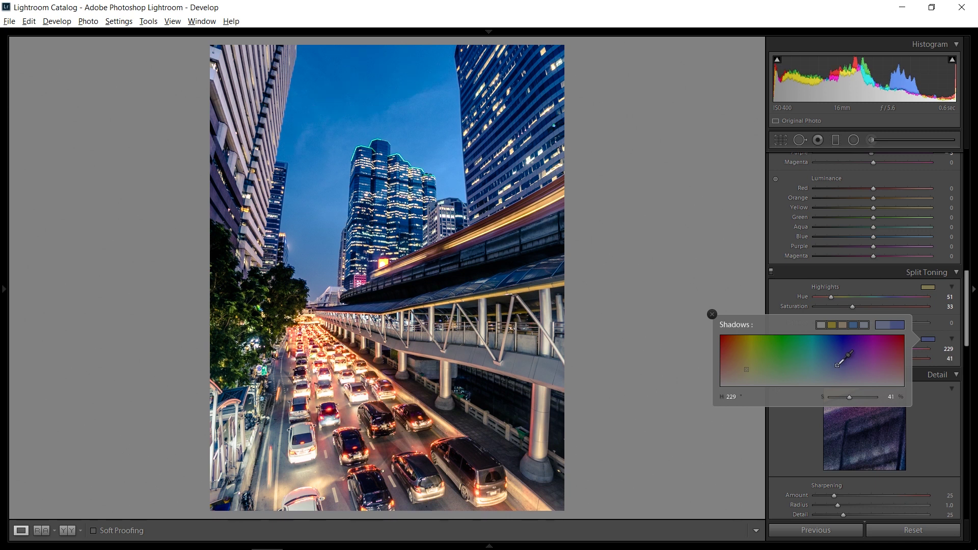
click(712, 313)
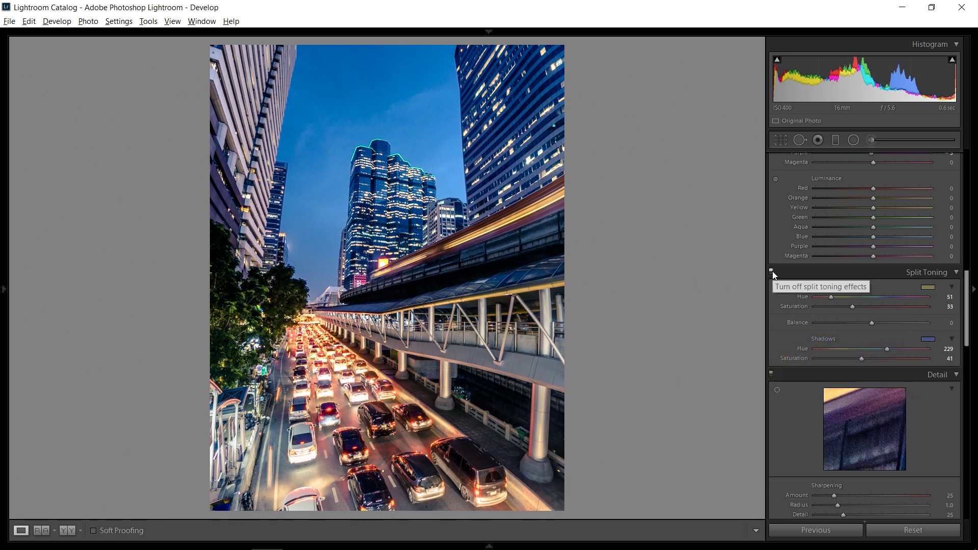
click(772, 272)
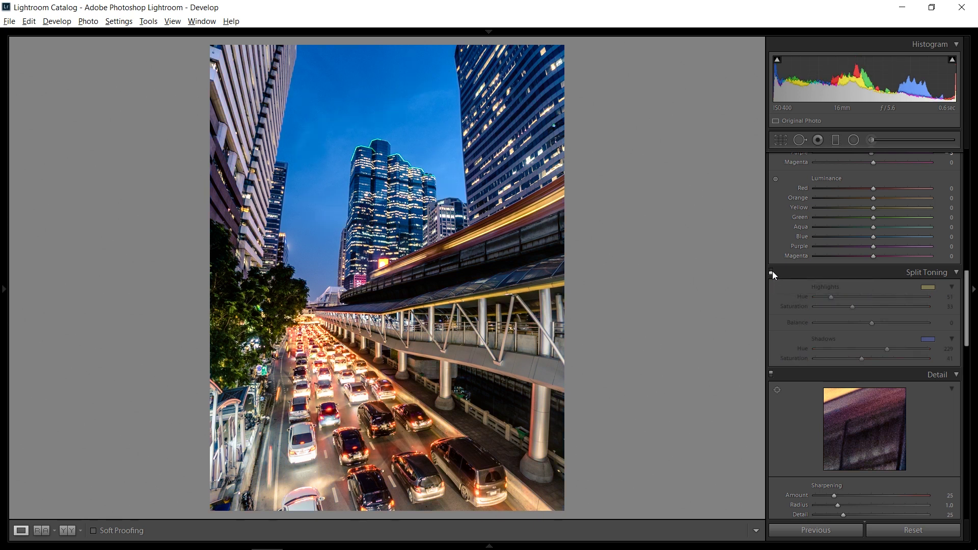
click(772, 272)
click(772, 271)
click(772, 271)
click(437, 274)
drag(439, 276, 711, 126)
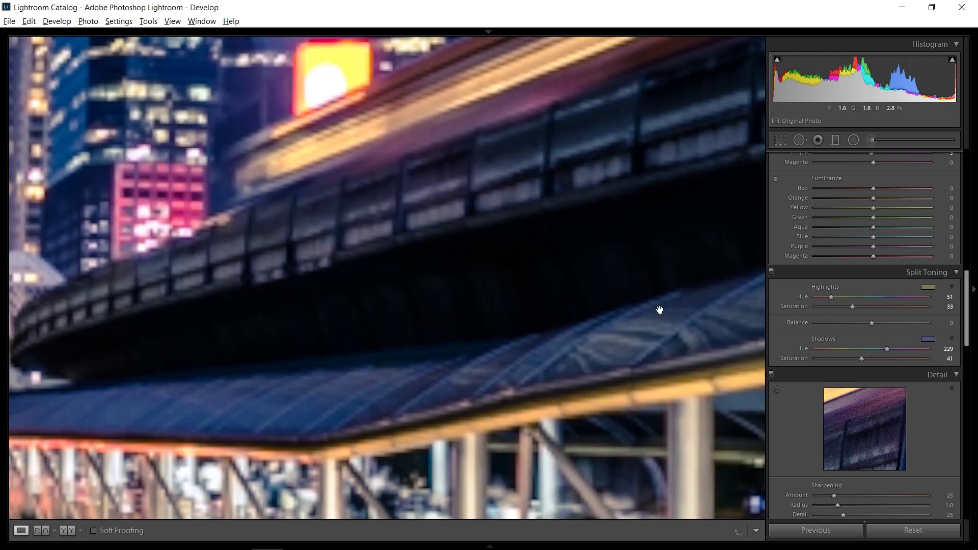
click(771, 271)
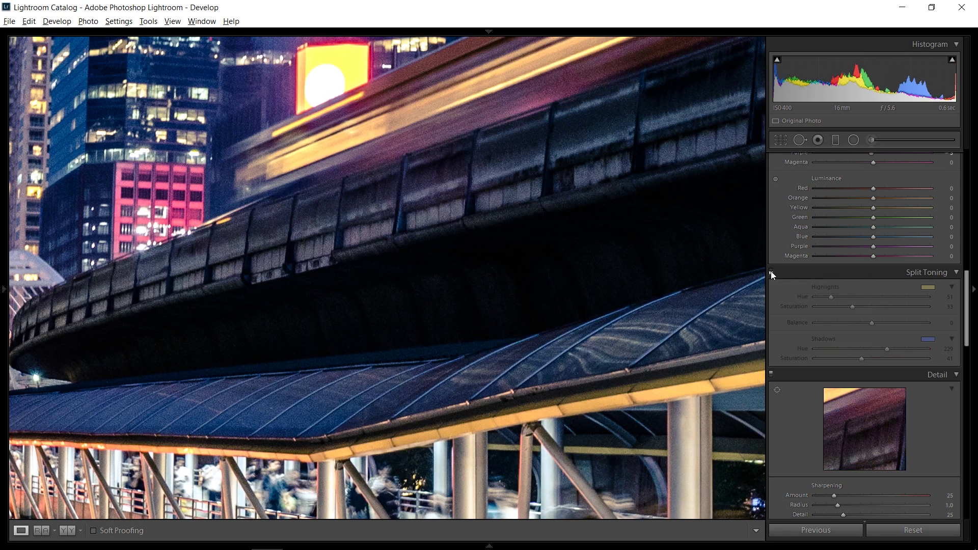
click(771, 271)
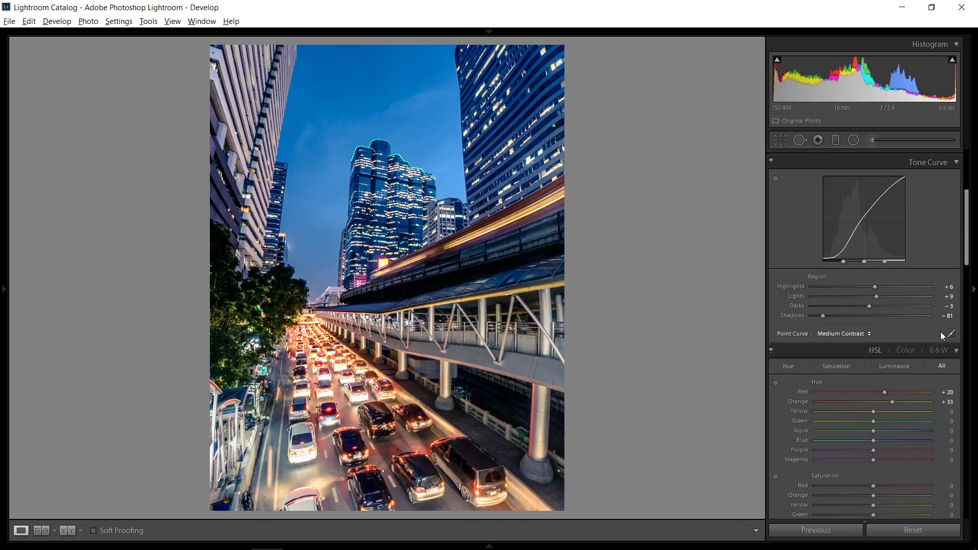
scroll(941, 331, up, 5)
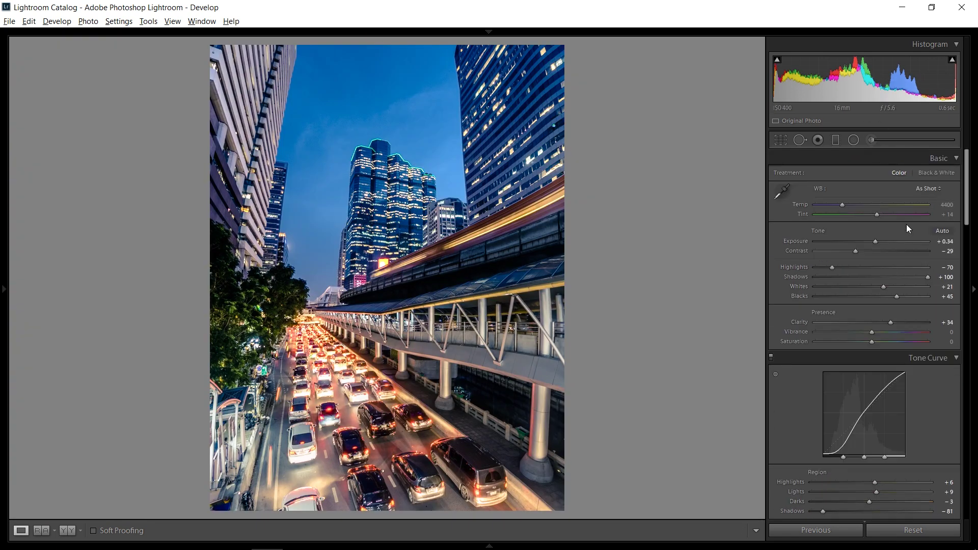
Drag a graduated filter across the street with Exposure −0.38, Highlights −30, Shadows 100, Whites and Clarity 0.
click(836, 140)
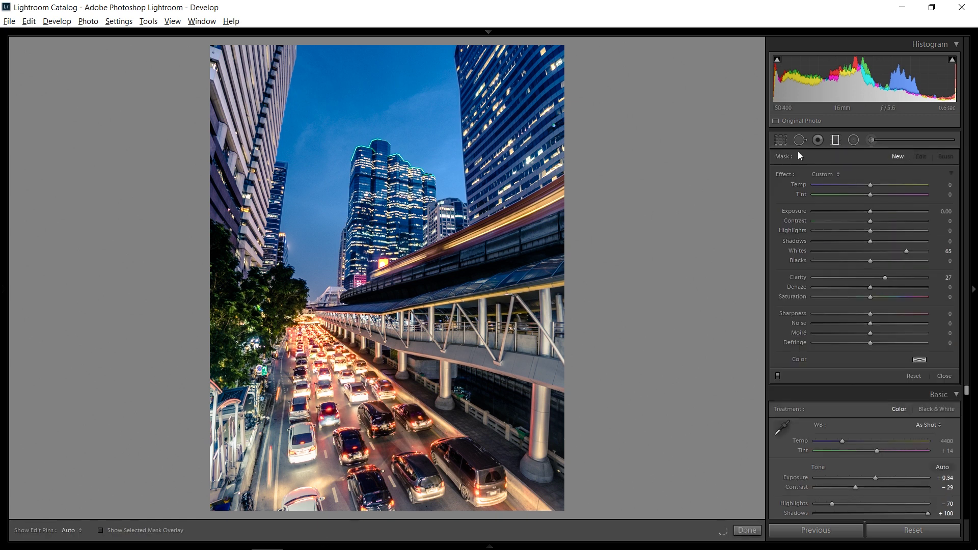
drag(310, 458, 321, 271)
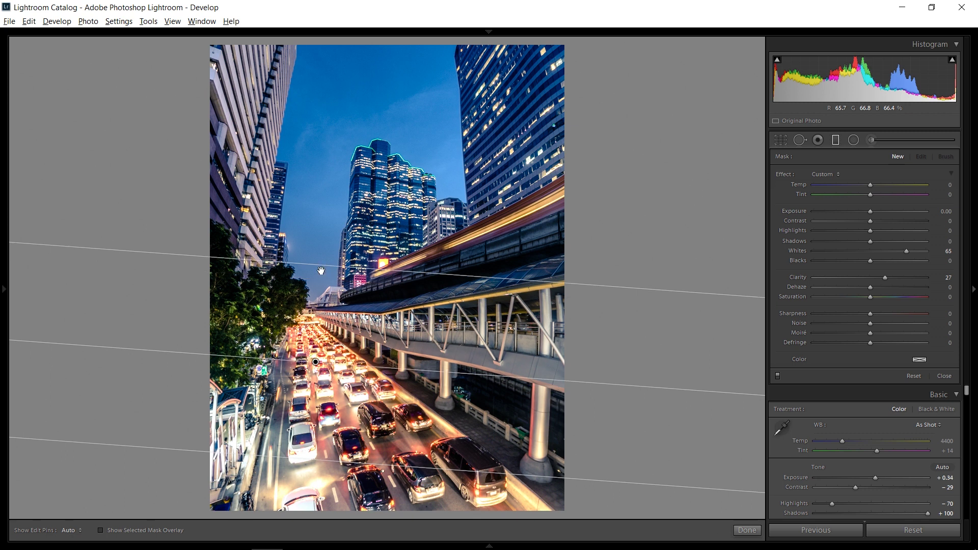
double_click(795, 251)
double_click(802, 276)
drag(870, 211, 856, 212)
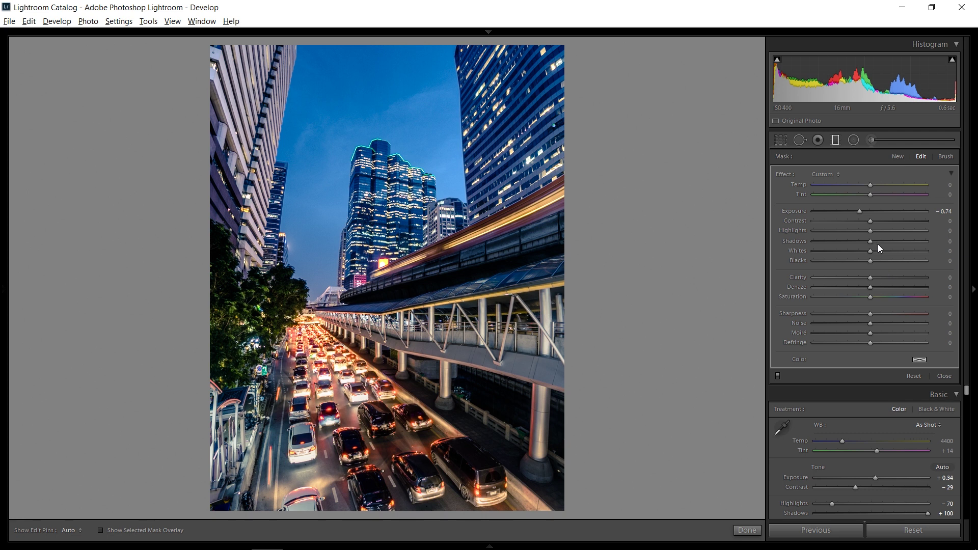
drag(879, 243, 925, 243)
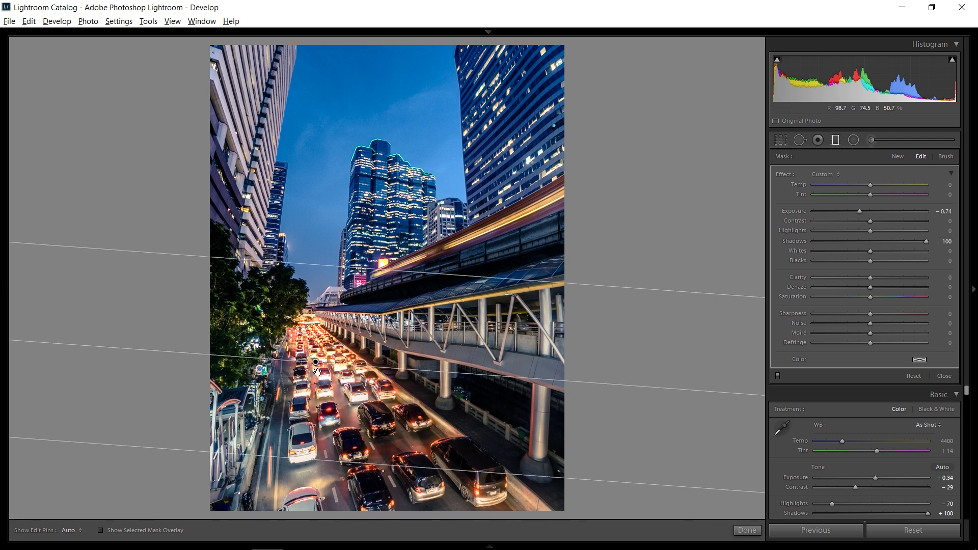
drag(862, 212, 849, 230)
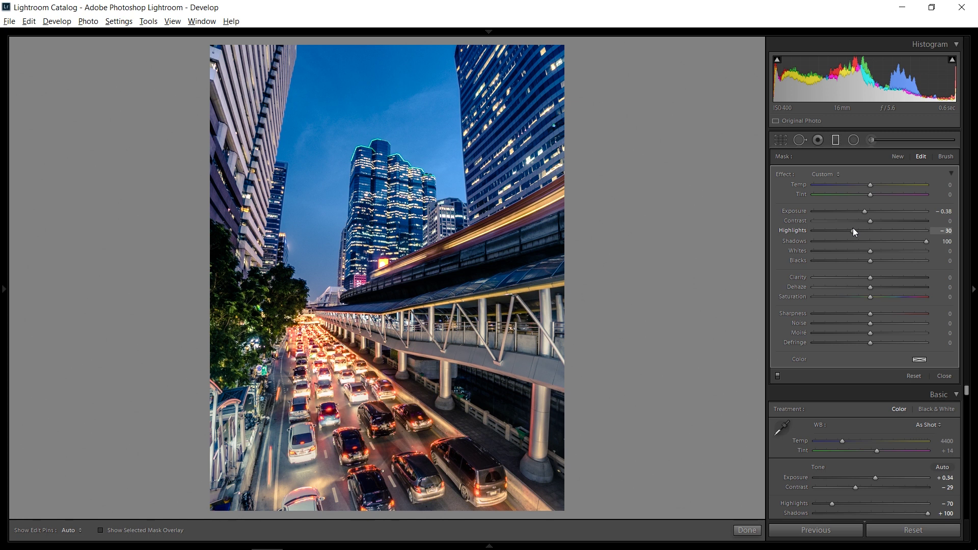
Add a second graduated filter from the upper left over the sky and towers, viewing its mask.
click(840, 136)
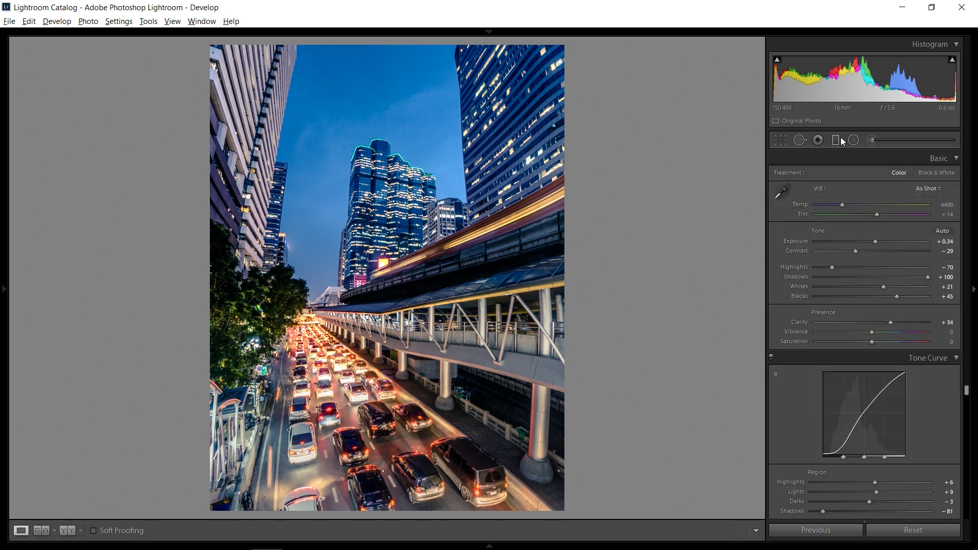
click(836, 139)
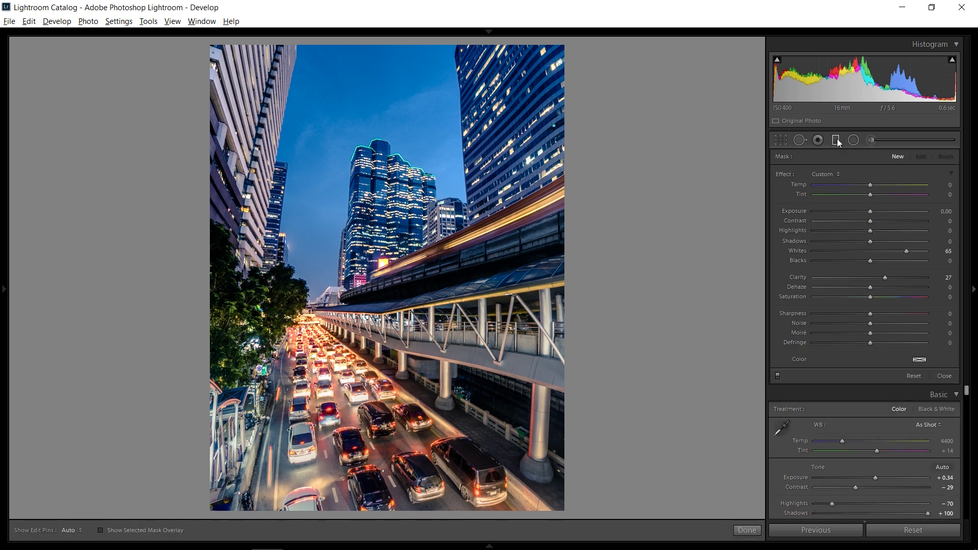
drag(402, 99, 292, 376)
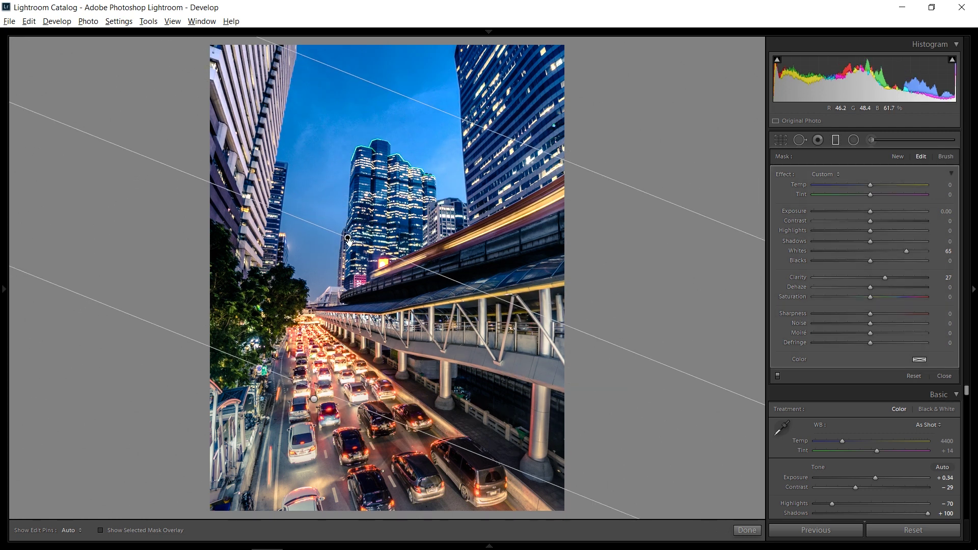
drag(348, 241, 447, 194)
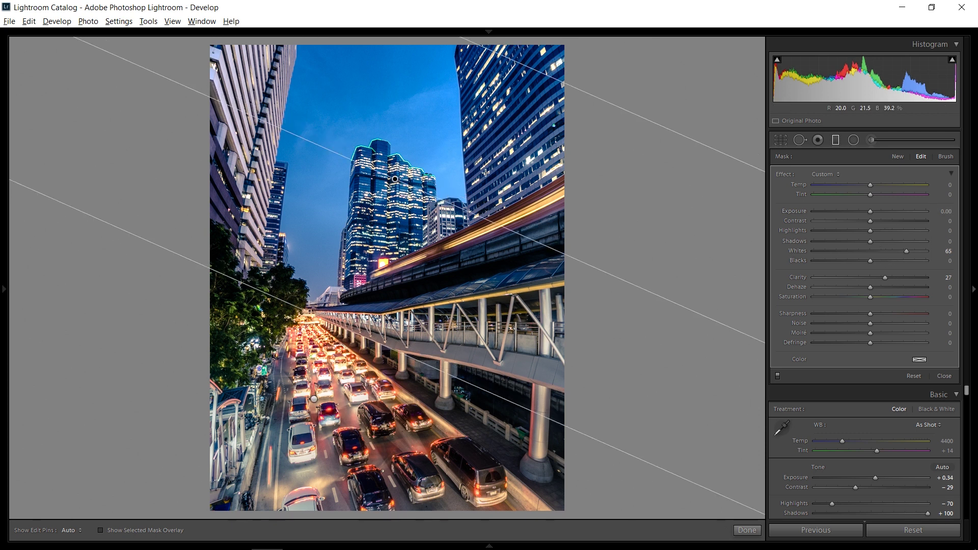
key(o)
Set the gradient's Whites to 65 with Clarity reset to 0, and finish the filter.
mouse_move(910, 253)
mouse_down()
mouse_move(883, 258)
mouse_move(876, 250)
mouse_move(902, 255)
mouse_up()
double_click(805, 277)
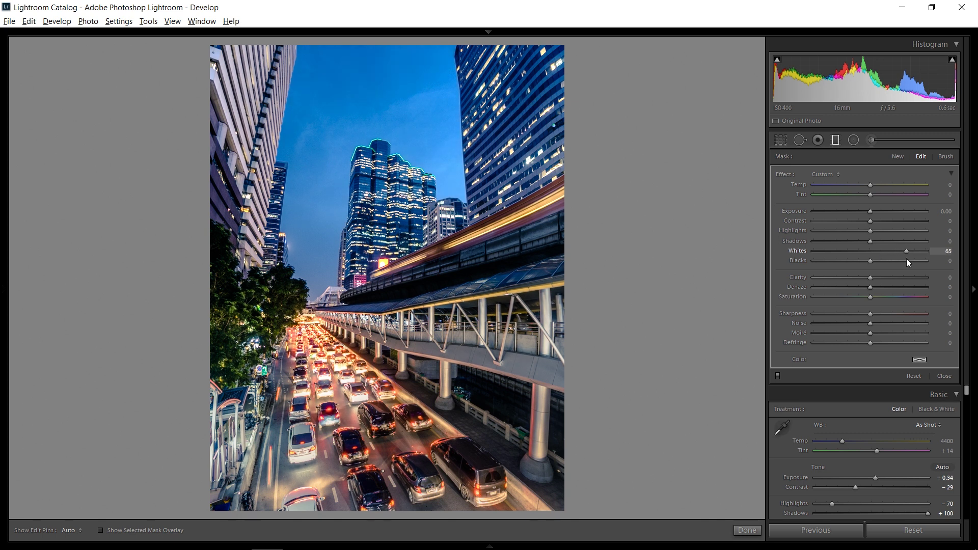
click(835, 139)
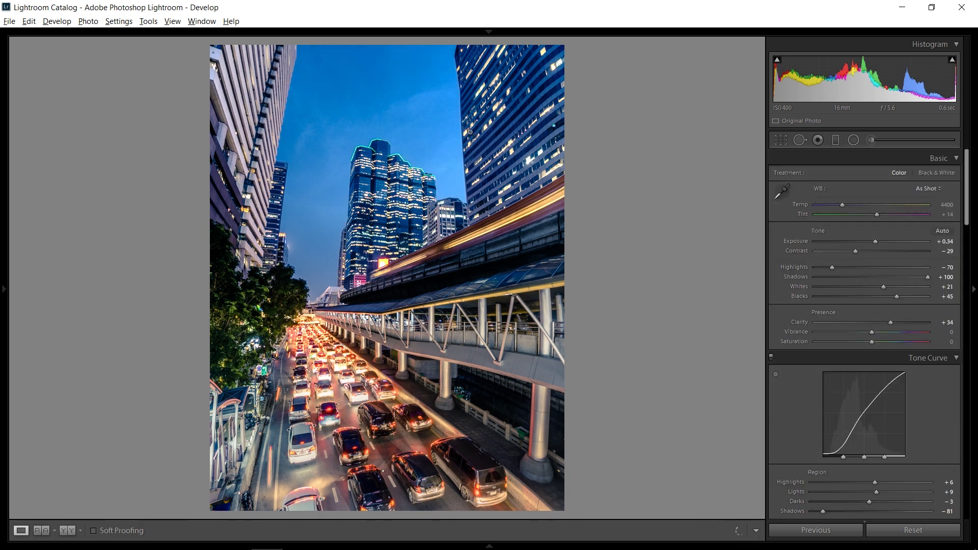
Zoom in to inspect the lit tower tops and sky for noise, then return to fit view.
click(426, 142)
drag(494, 275, 457, 201)
click(453, 200)
drag(352, 179, 661, 108)
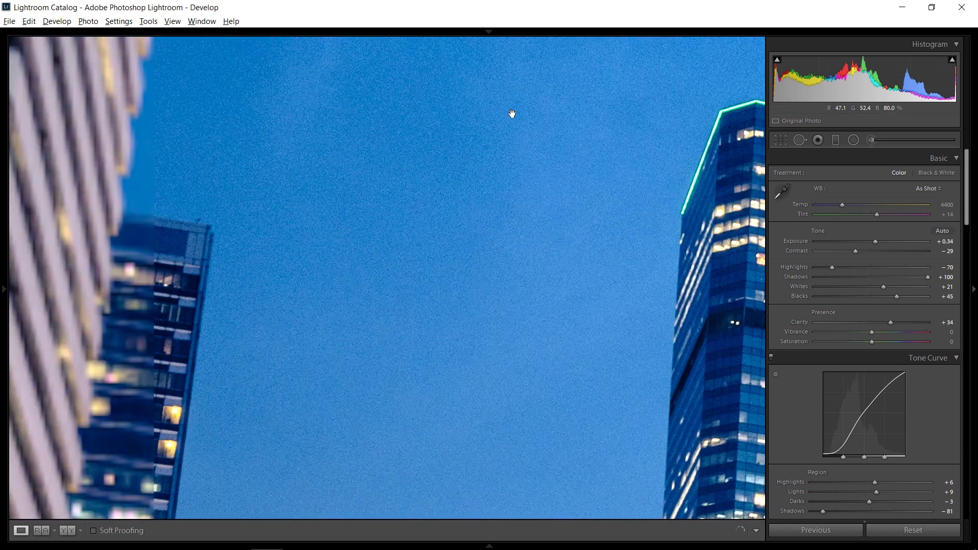
click(572, 251)
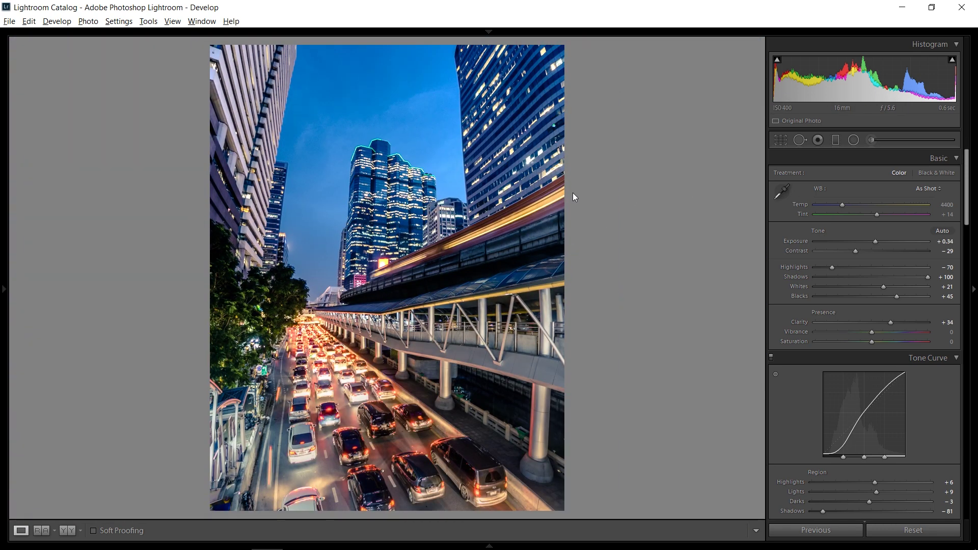
Draw a radial filter over the skytrain: Whites and Clarity 0, Exposure 0.34, Shadows 52, Contrast 3.
click(854, 141)
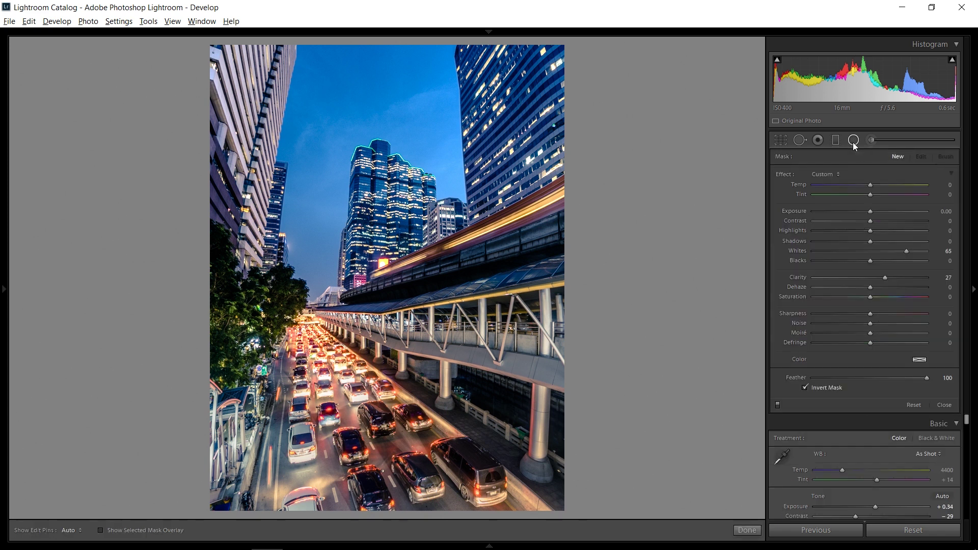
double_click(798, 253)
double_click(802, 279)
drag(870, 211, 876, 210)
drag(377, 280, 535, 334)
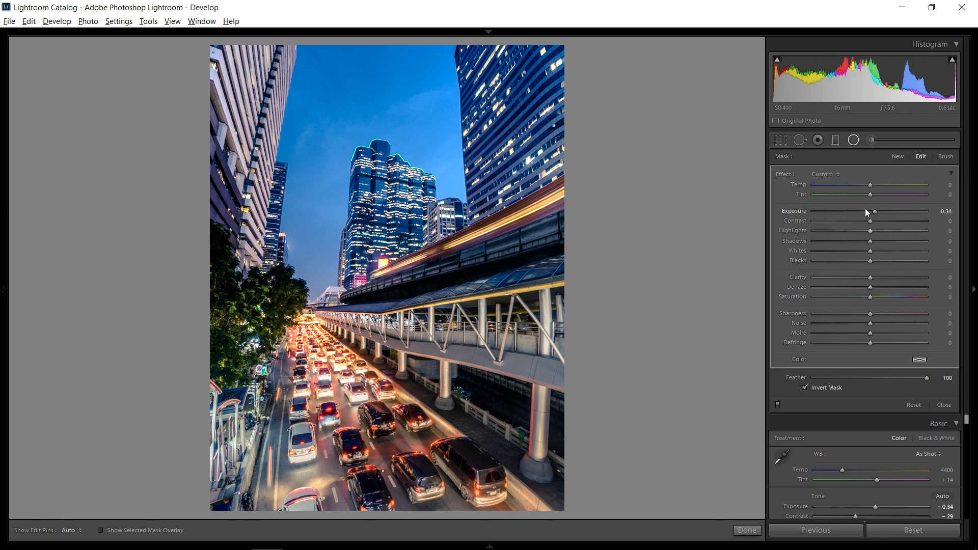
drag(890, 243, 900, 241)
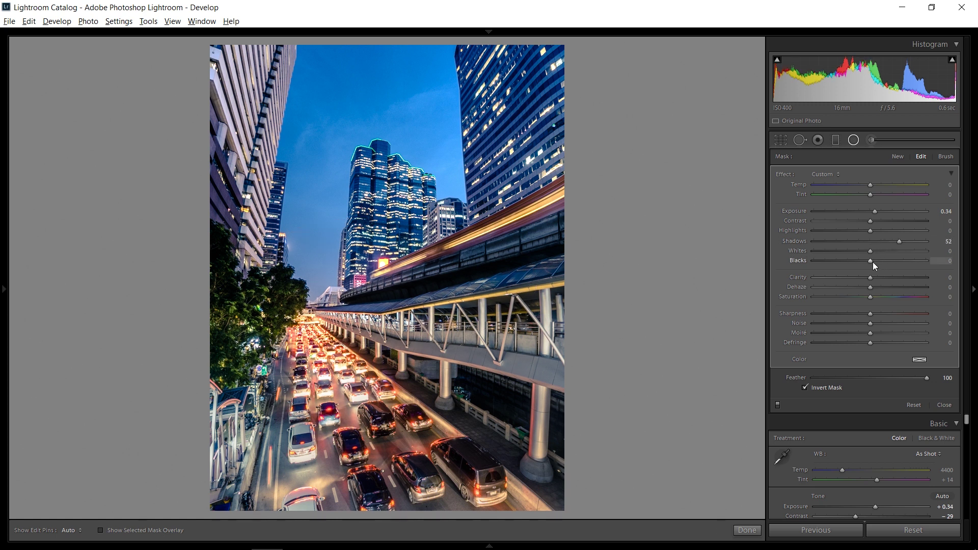
drag(872, 221, 876, 188)
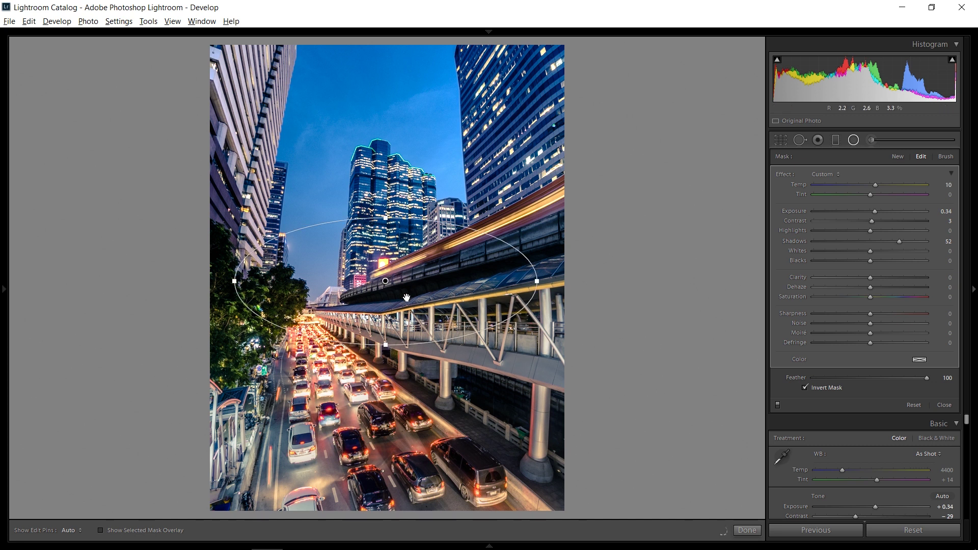
Duplicate the brightening radial filter along the skytrain bridge and flatten and narrow the ellipse.
right_click(526, 278)
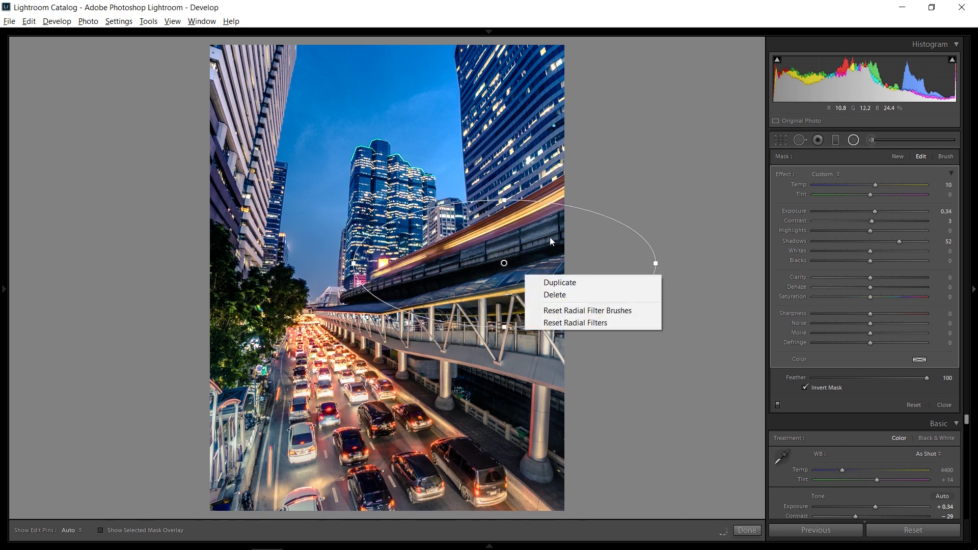
click(555, 284)
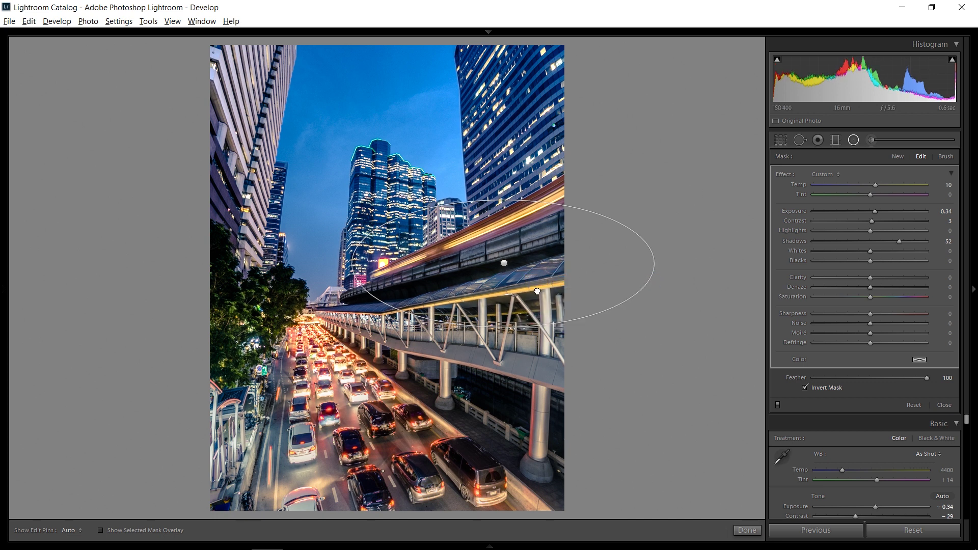
drag(503, 263, 370, 261)
right_click(514, 295)
click(533, 299)
right_click(520, 282)
click(537, 286)
right_click(560, 273)
click(571, 280)
right_click(572, 153)
click(595, 161)
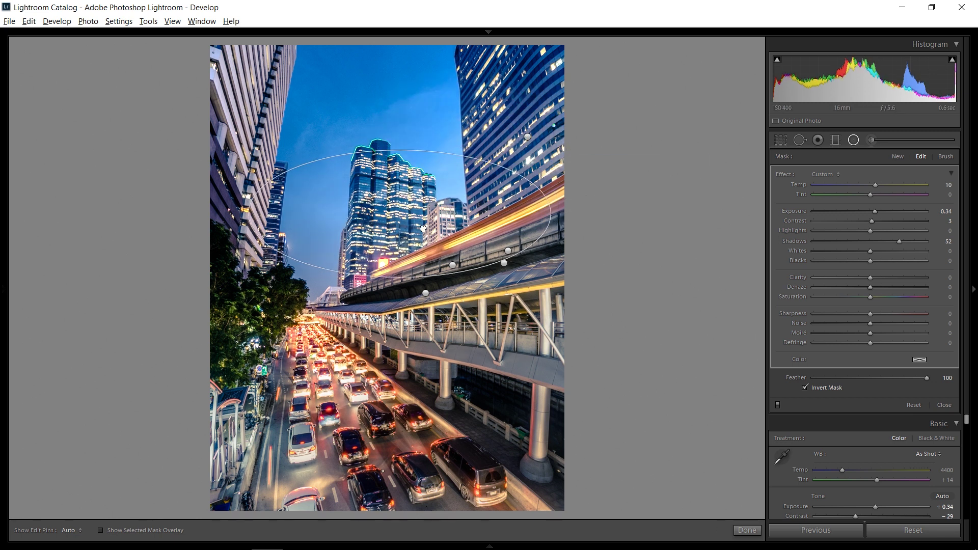
drag(379, 155, 378, 183)
drag(528, 219, 392, 266)
Place more copies of the resized filter over the left-side trees and street.
right_click(406, 231)
click(425, 238)
drag(424, 235, 280, 400)
right_click(288, 235)
click(288, 236)
right_click(299, 313)
click(301, 315)
right_click(297, 315)
click(298, 317)
right_click(280, 400)
click(293, 405)
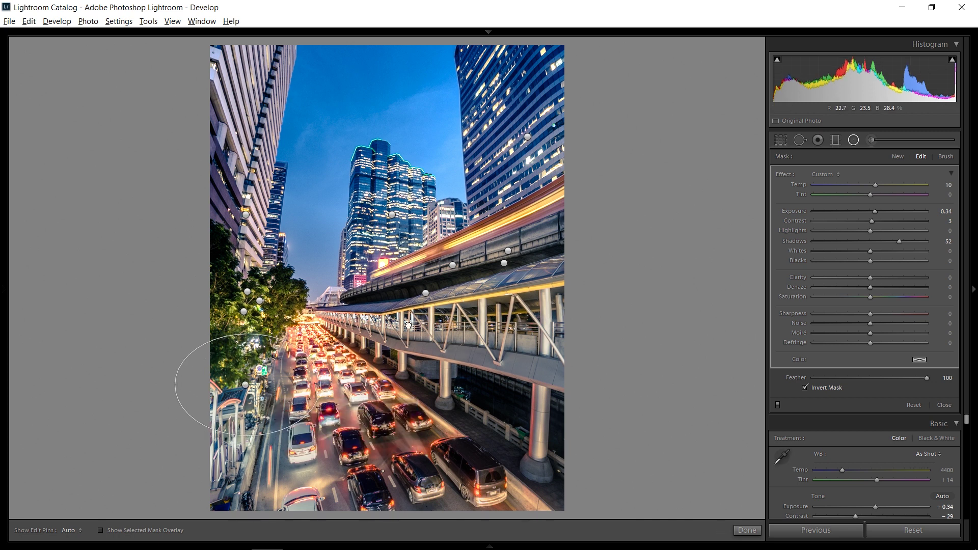
right_click(421, 307)
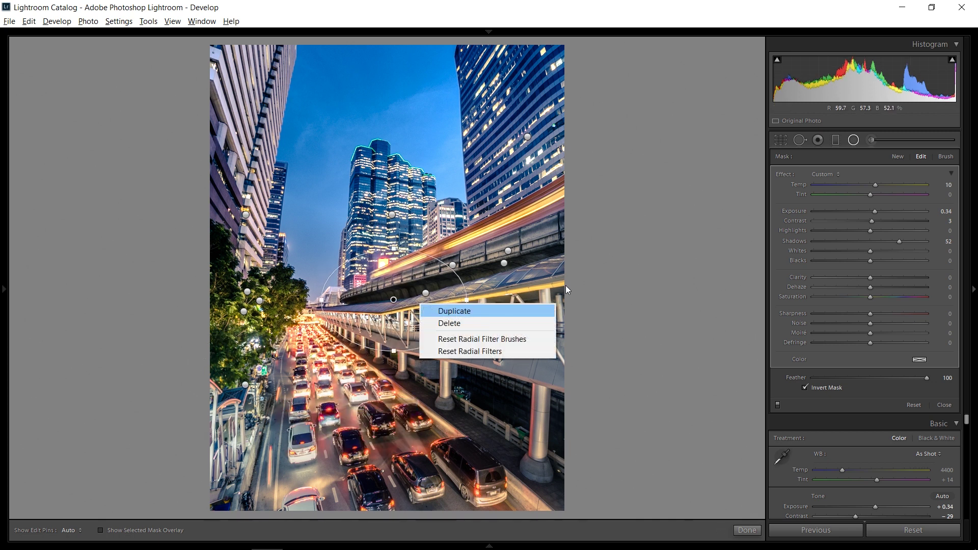
click(898, 156)
Draw a new radial filter with Exposure −0.56 and Shadows 36 on the left building.
click(898, 157)
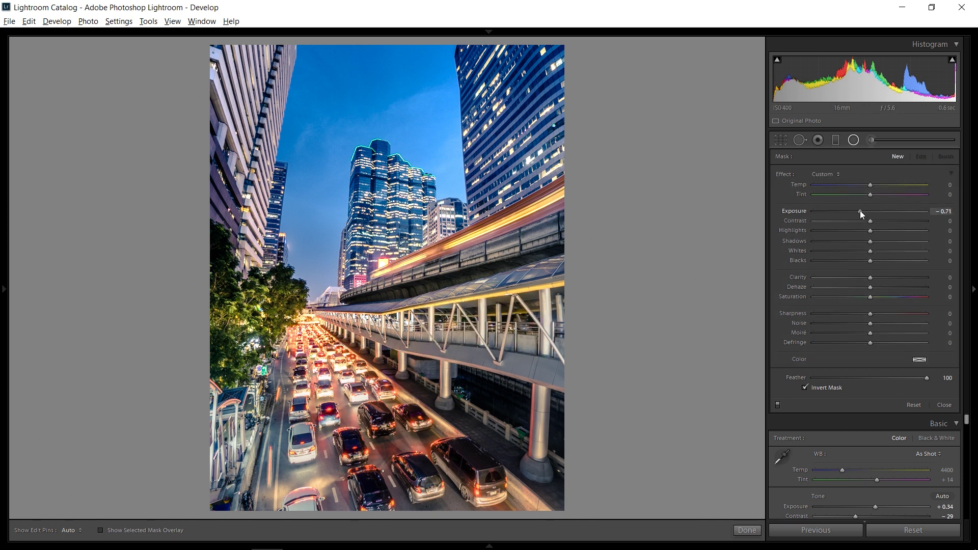
drag(860, 210, 863, 208)
drag(875, 243, 890, 240)
drag(260, 237, 320, 318)
mouse_move(263, 253)
mouse_down()
mouse_move(245, 136)
mouse_move(234, 153)
mouse_move(262, 78)
mouse_up()
Duplicate the darkening filter up the left building and onto the right tower, enlarging it there.
right_click(261, 169)
click(276, 172)
right_click(262, 78)
click(277, 84)
drag(254, 114, 587, 96)
right_click(235, 112)
click(257, 116)
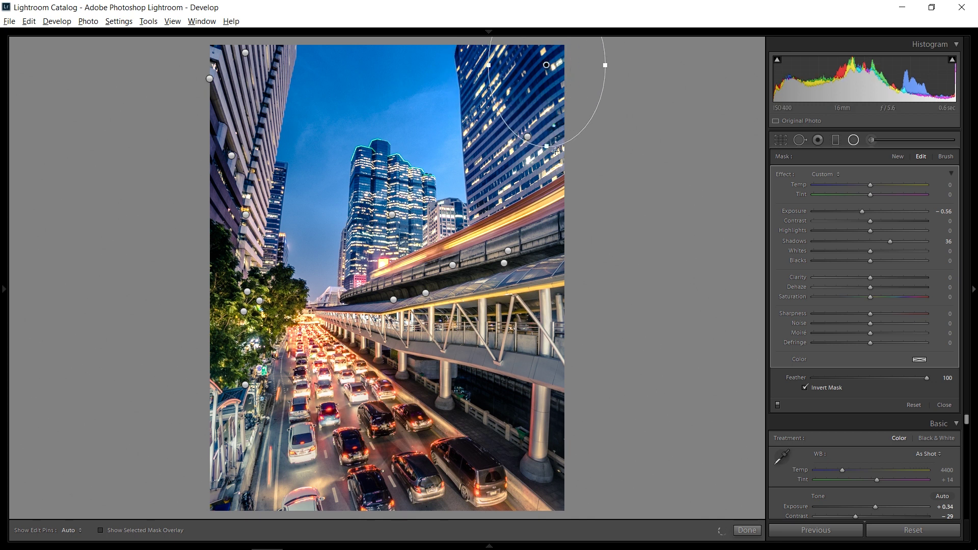
drag(543, 174, 543, 176)
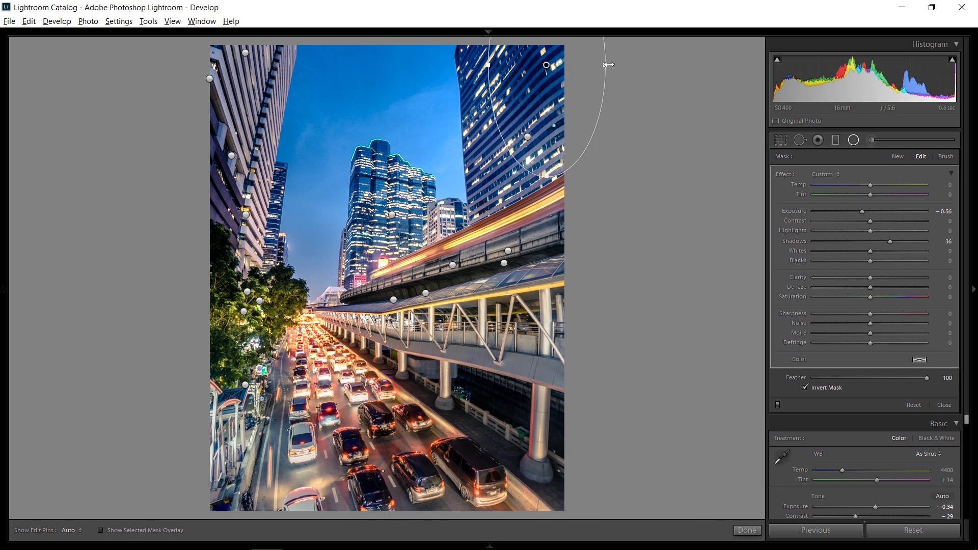
drag(606, 63, 620, 61)
drag(574, 94, 634, 72)
Zoom in and pan across the darkened buildings, then return to the fitted photo.
key(z)
drag(425, 112, 660, 87)
drag(591, 243, 649, 157)
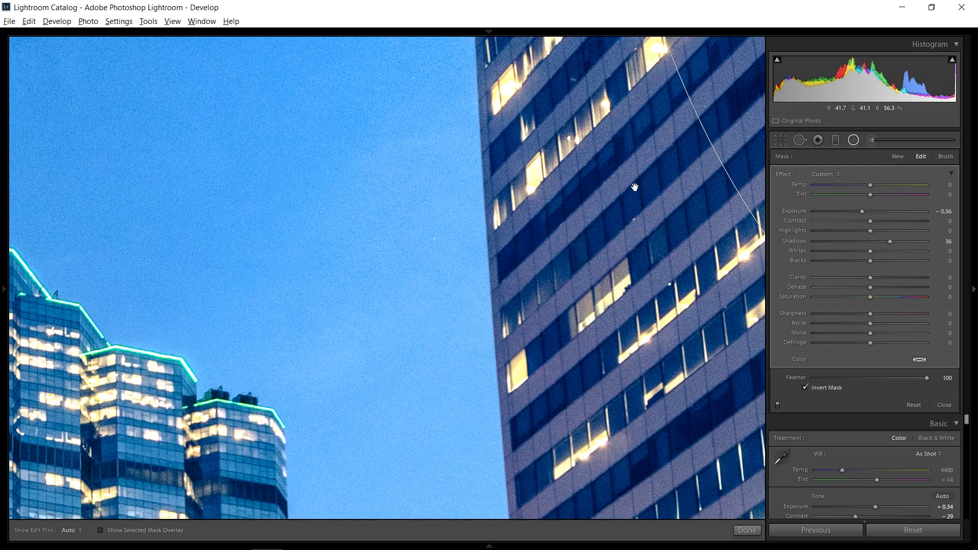
key(ctrl+equal)
key(ctrl+minus)
key(ctrl+minus)
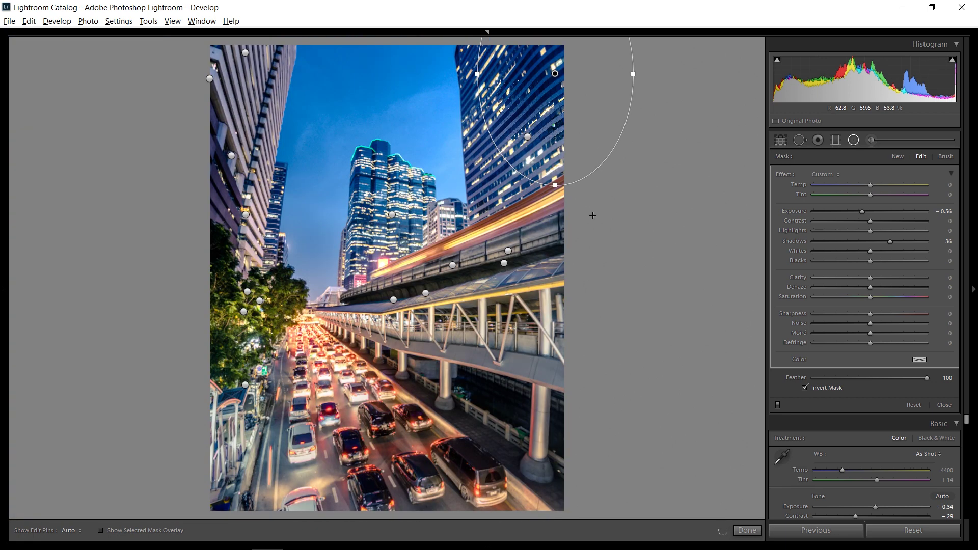
Duplicate the darkening filter and stretch, flatten and rotate it diagonally along the road traffic.
right_click(600, 129)
click(612, 133)
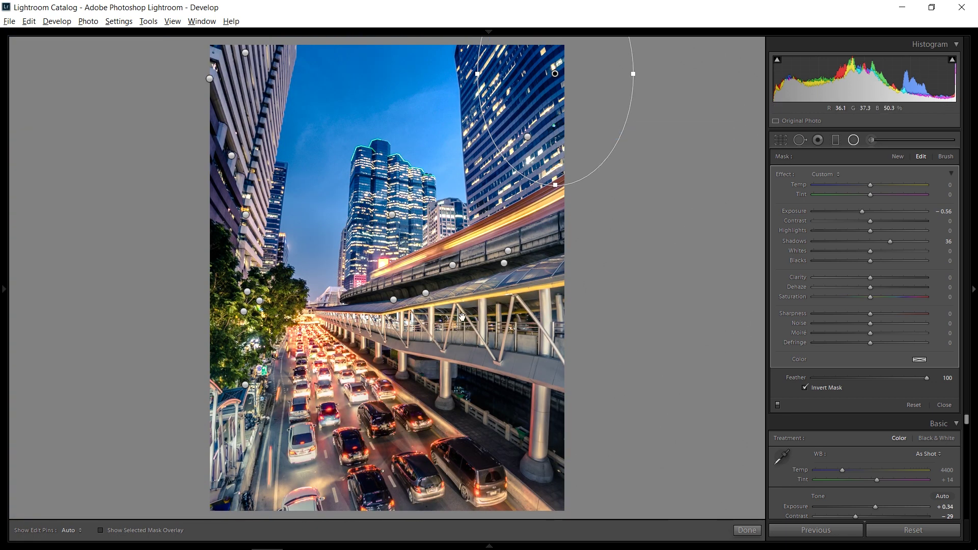
drag(523, 121, 373, 358)
drag(465, 302, 701, 302)
drag(388, 191, 389, 263)
drag(406, 308, 352, 369)
right_click(478, 345)
click(491, 346)
right_click(557, 357)
click(570, 361)
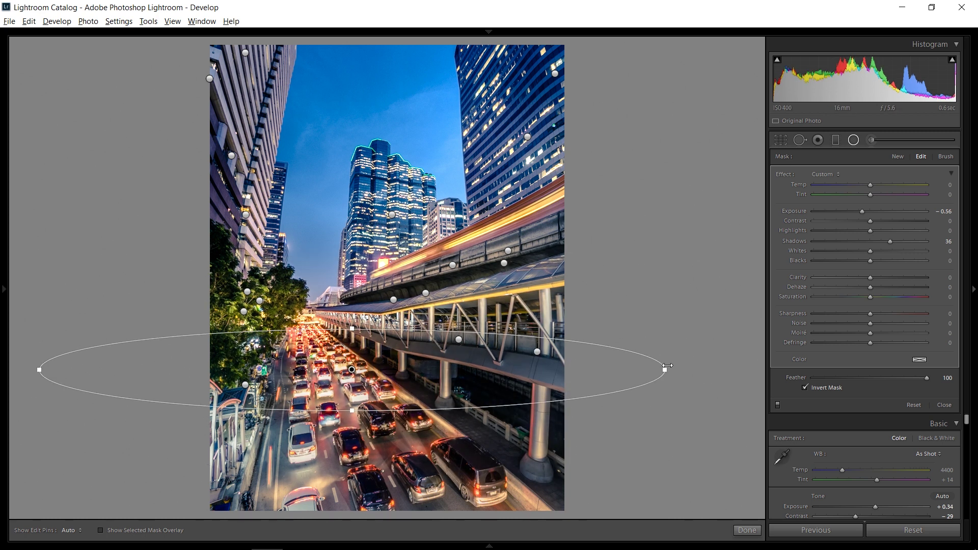
drag(664, 369, 565, 369)
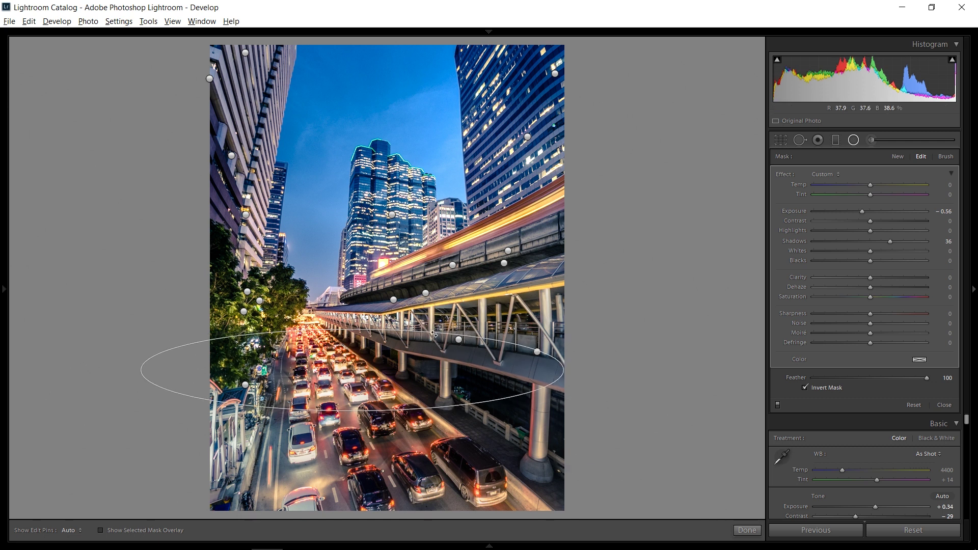
drag(434, 334, 455, 421)
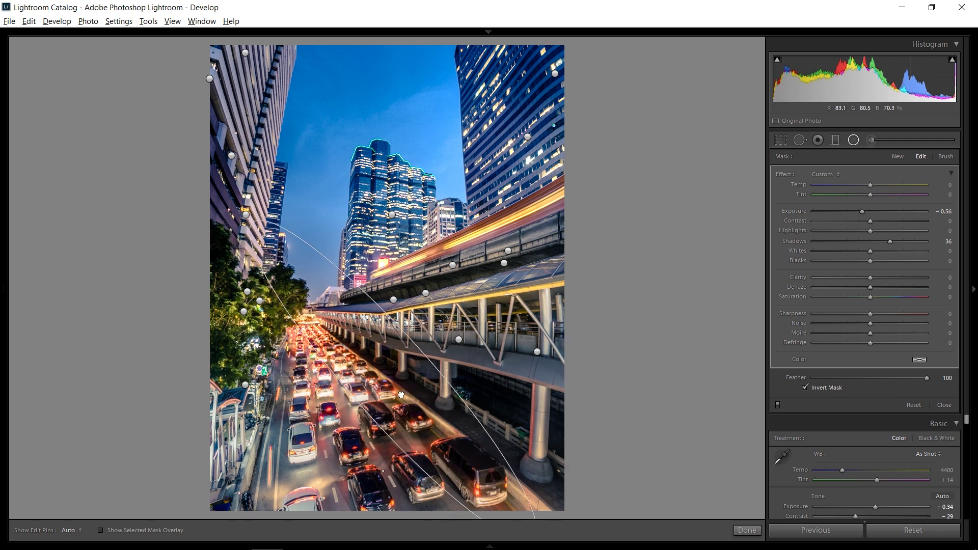
Set the traffic filter to Saturation −18 and Temp −25, refine its position, and zoom to check.
click(861, 299)
drag(869, 188, 845, 184)
drag(356, 363, 370, 389)
drag(446, 383, 376, 380)
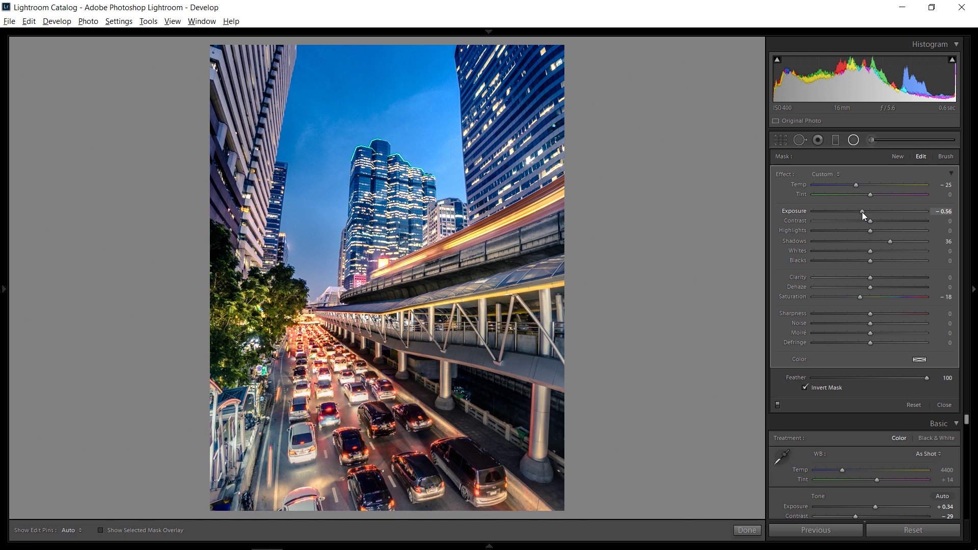
key(z)
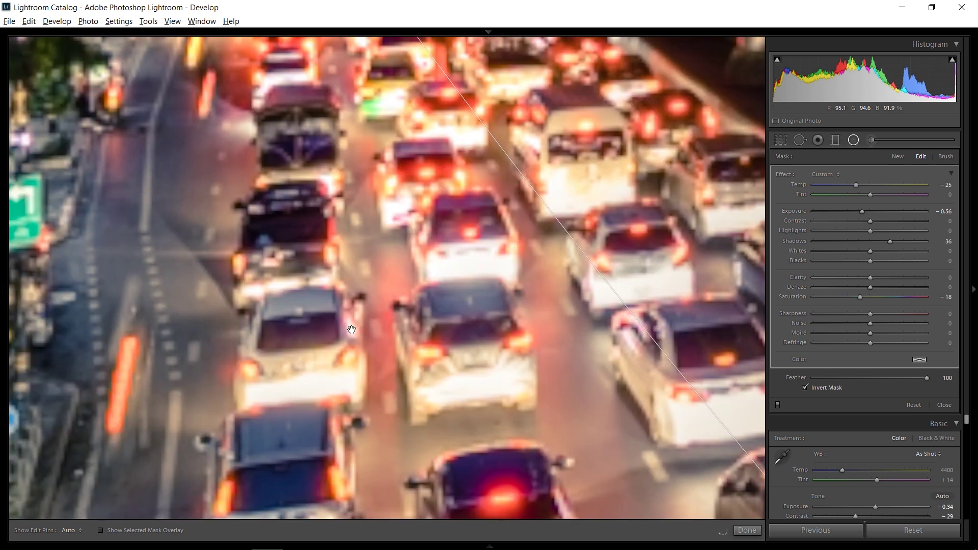
drag(353, 276, 312, 394)
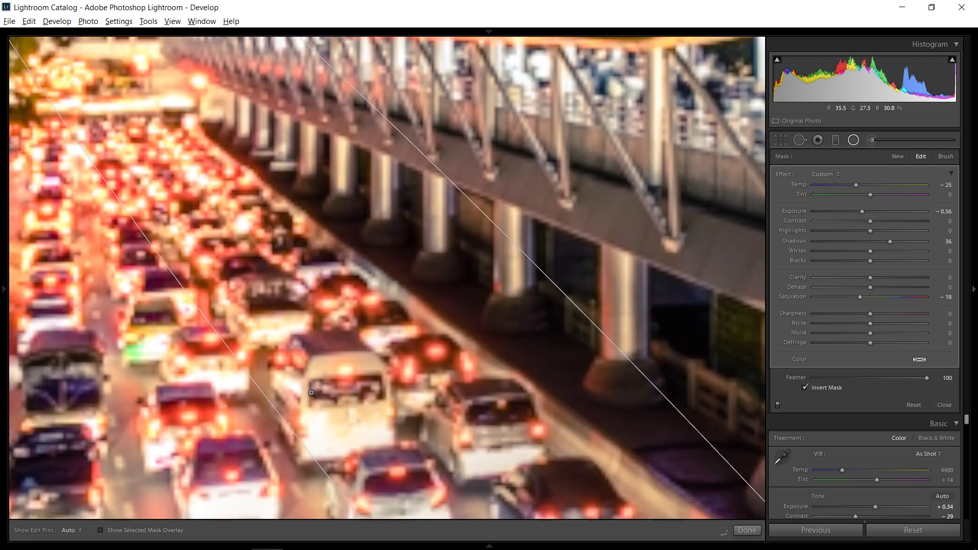
click(312, 394)
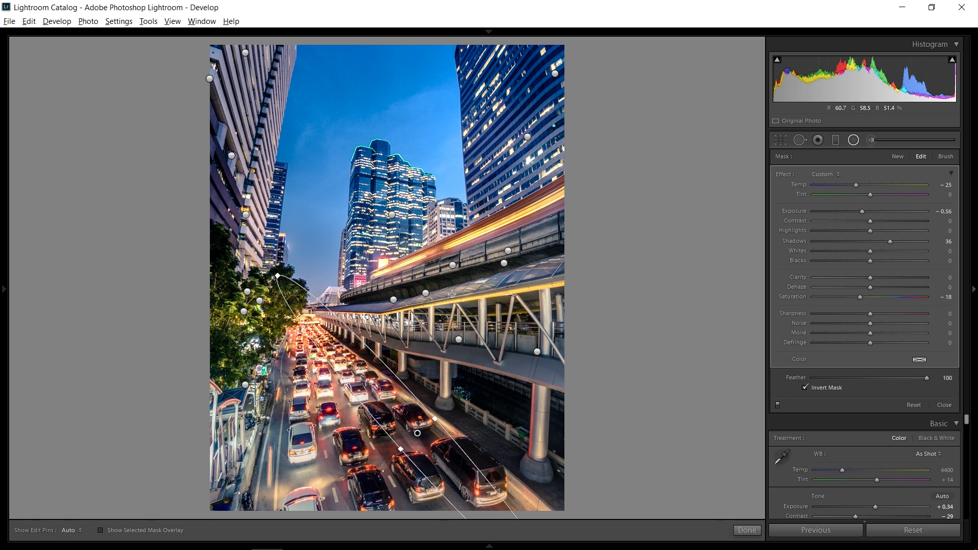
Close radial filter editing, then set Vibrance to +22 and Detail Color noise reduction to 79.
click(854, 139)
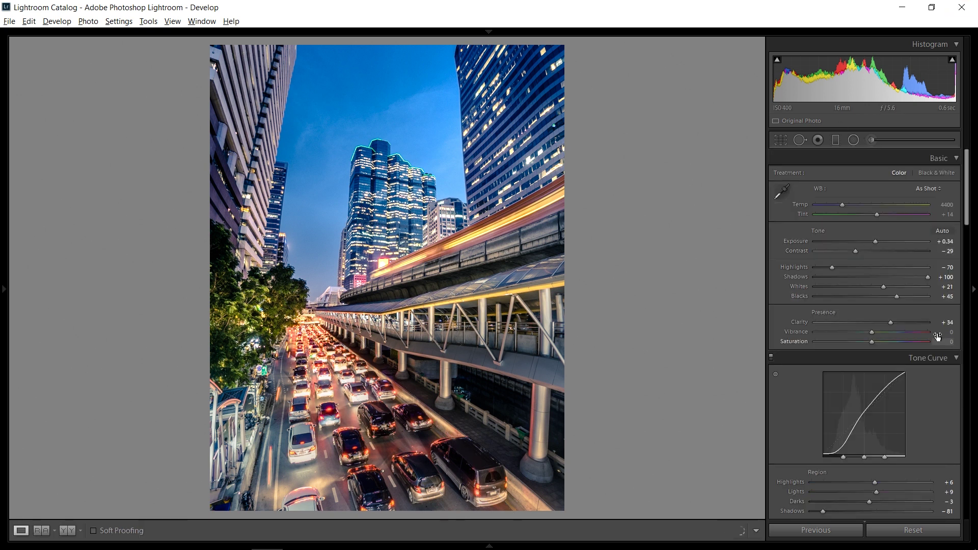
drag(874, 331, 888, 336)
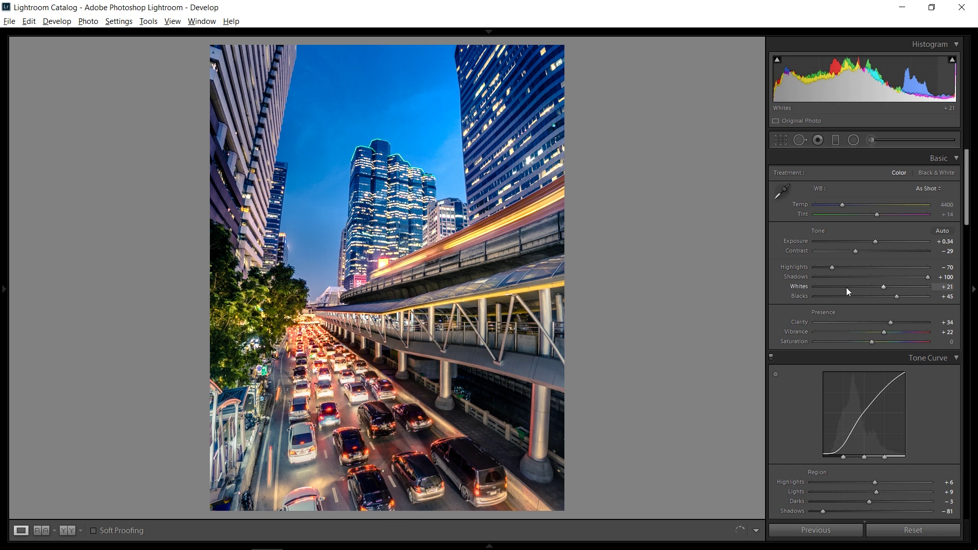
scroll(815, 338, down, 6)
scroll(917, 372, down, 8)
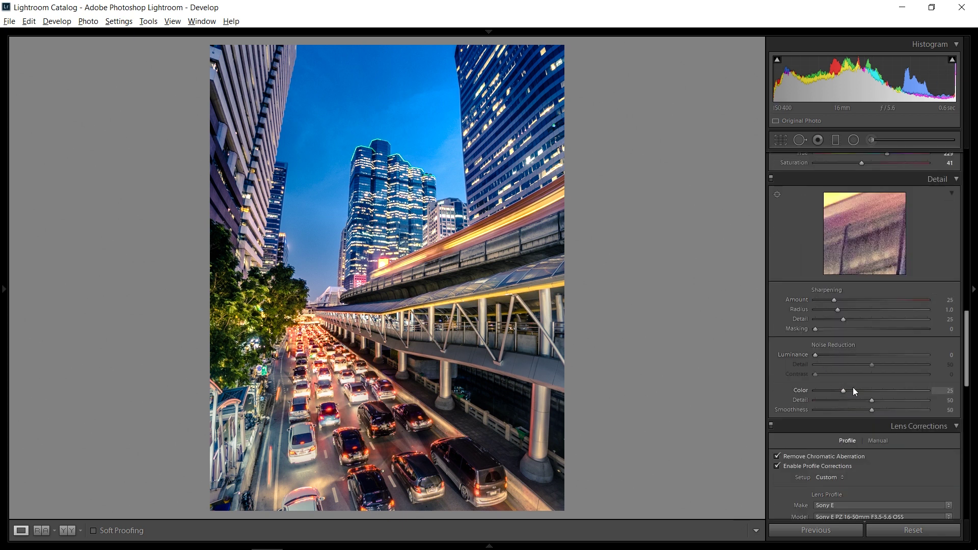
drag(846, 391, 970, 390)
Toggle the Before/After view, view the Import state in History, then return to Color Noise Reduction.
key(y)
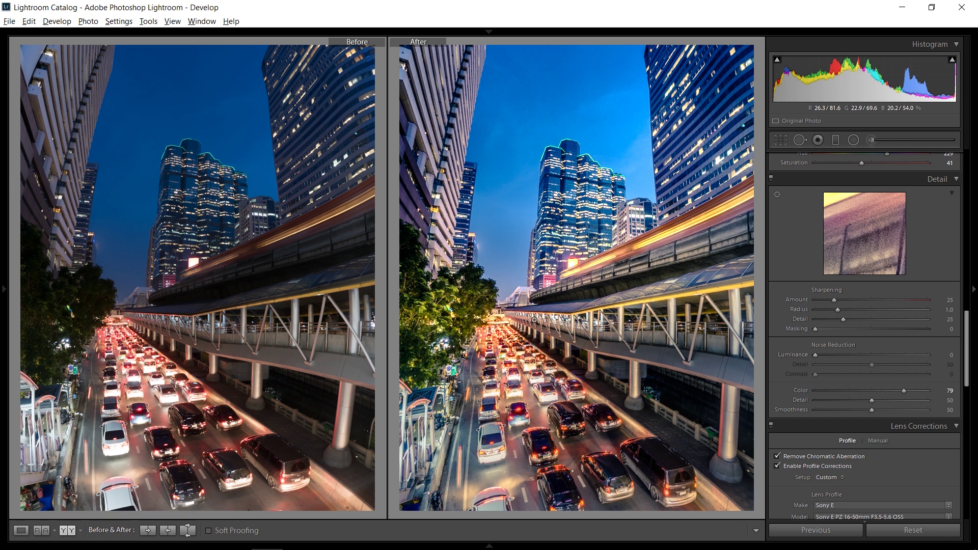
key(y)
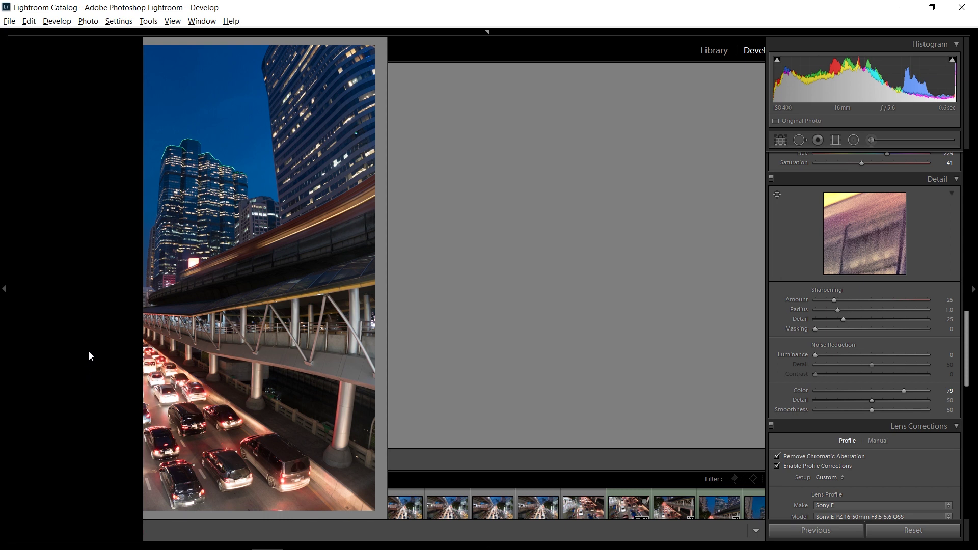
scroll(111, 335, down, 15)
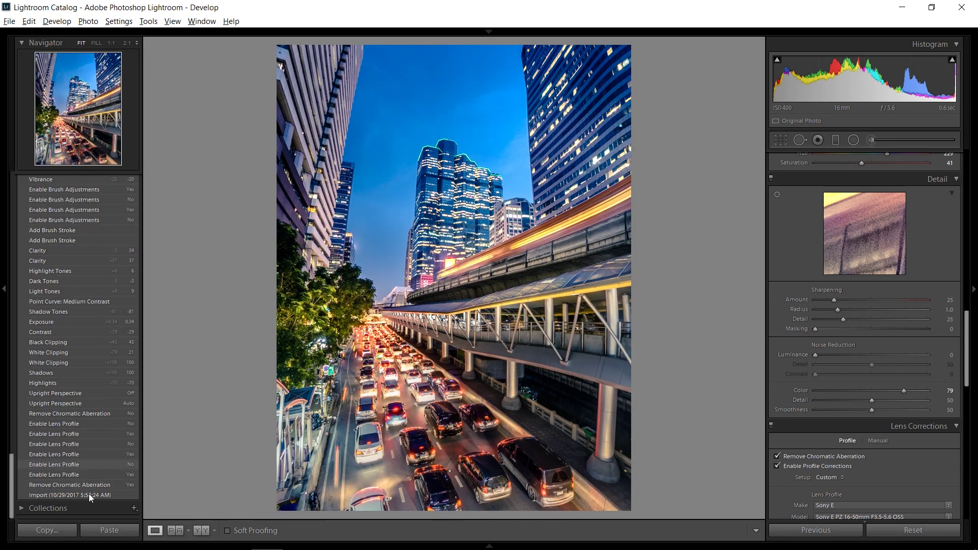
click(91, 499)
scroll(87, 416, up, 5)
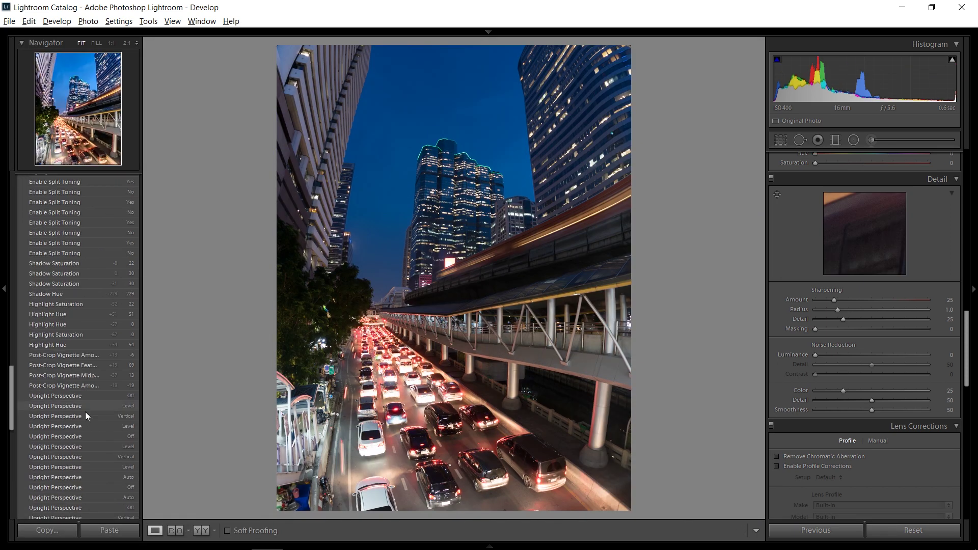
scroll(84, 387, up, 10)
click(74, 312)
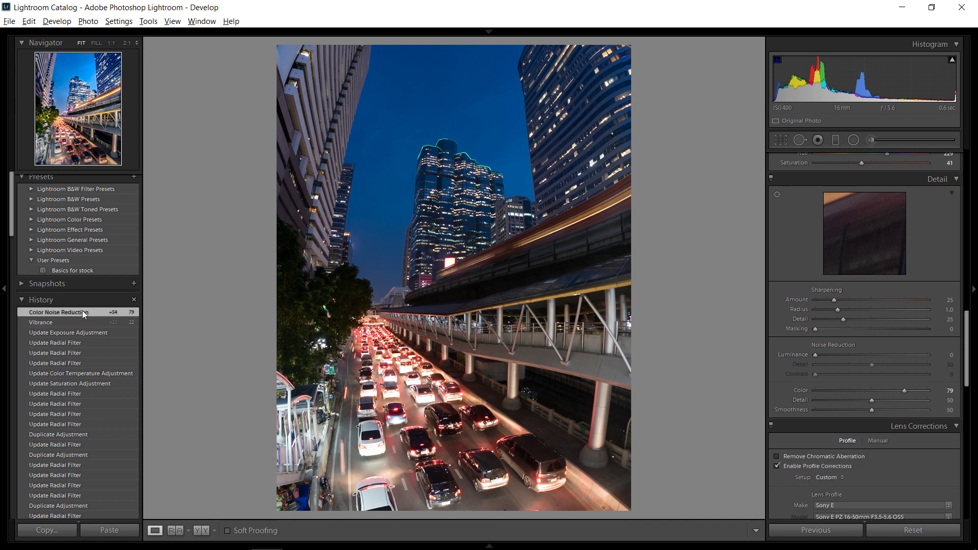